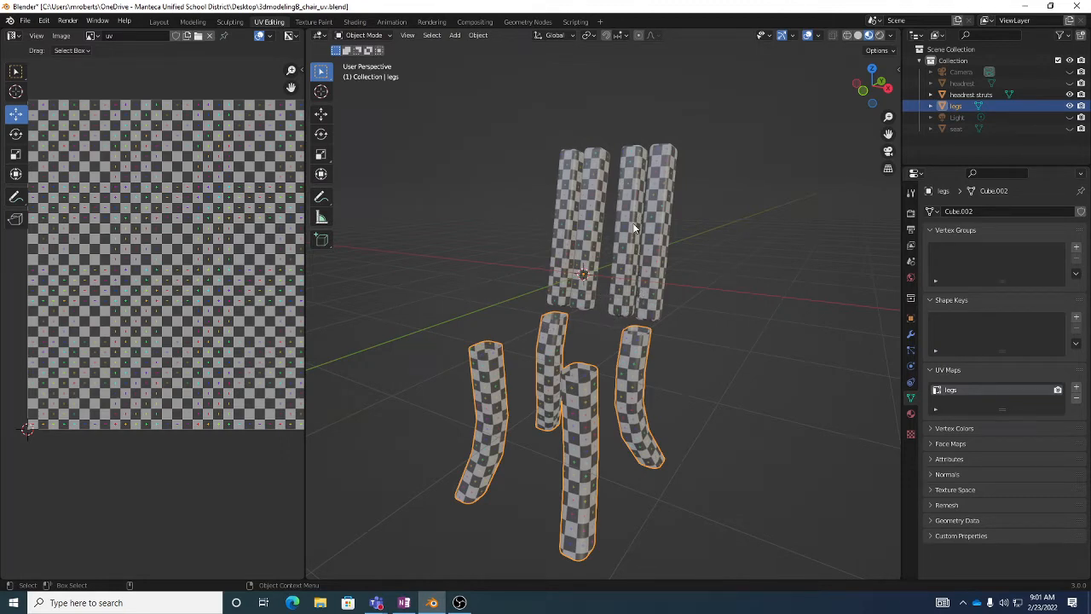
# Select the chair legs object and hide the headrest struts so only the four legs show.
pyautogui.click(614, 277)
pyautogui.click(627, 364)
pyautogui.click(628, 269)
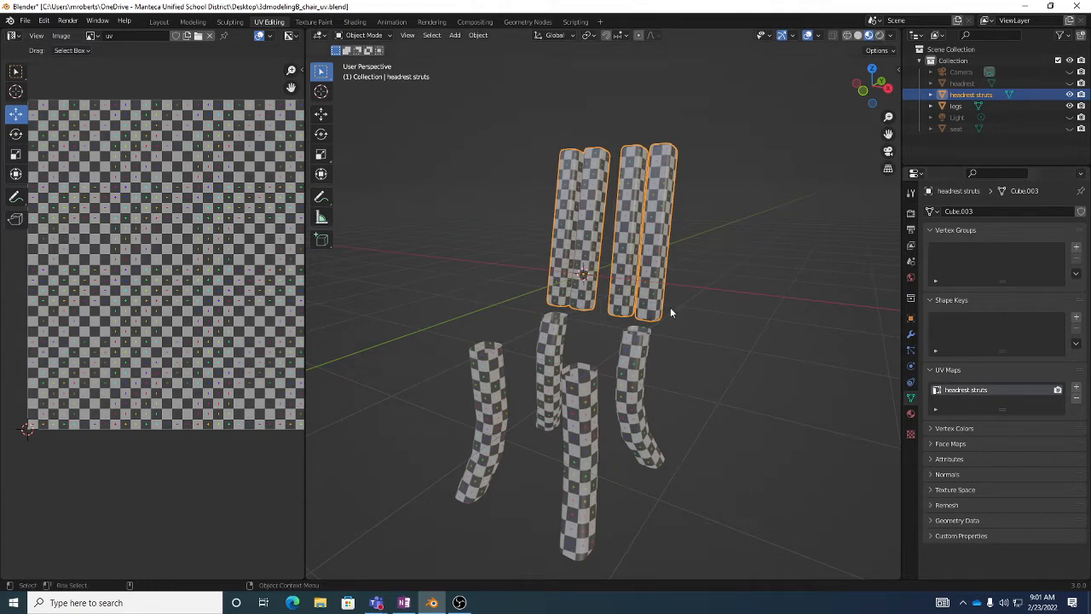
pyautogui.click(579, 399)
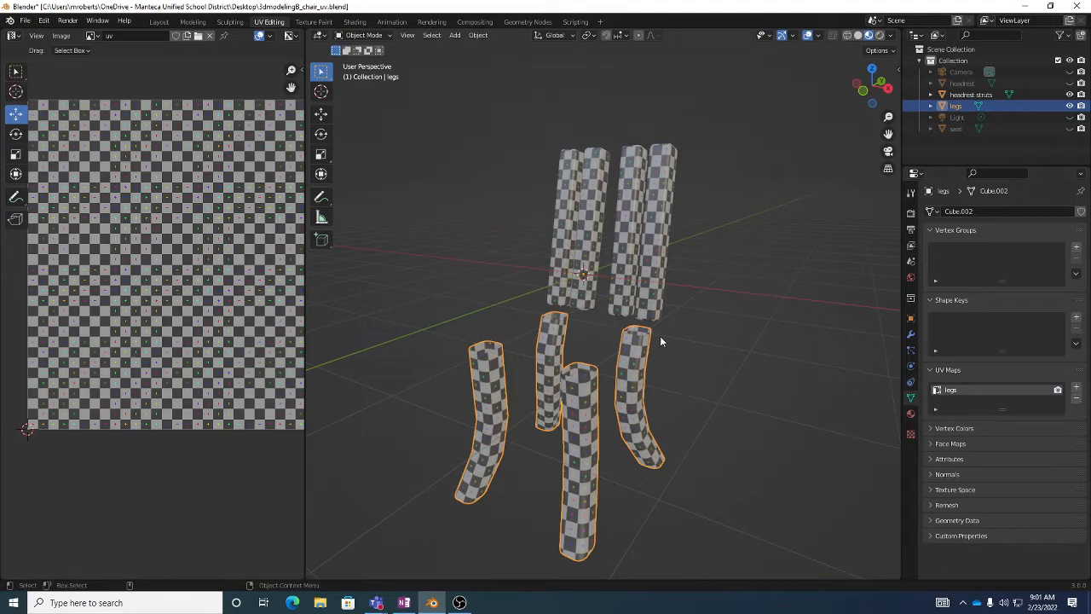
pyautogui.moveTo(627, 402); pyautogui.dragTo(644, 380, button='middle')
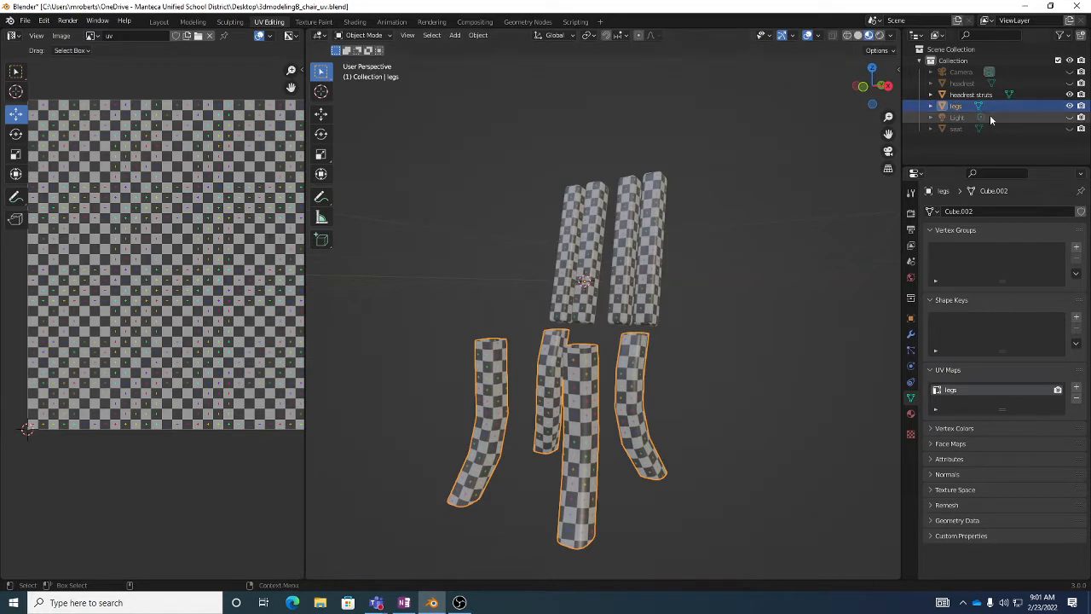
pyautogui.click(1070, 94)
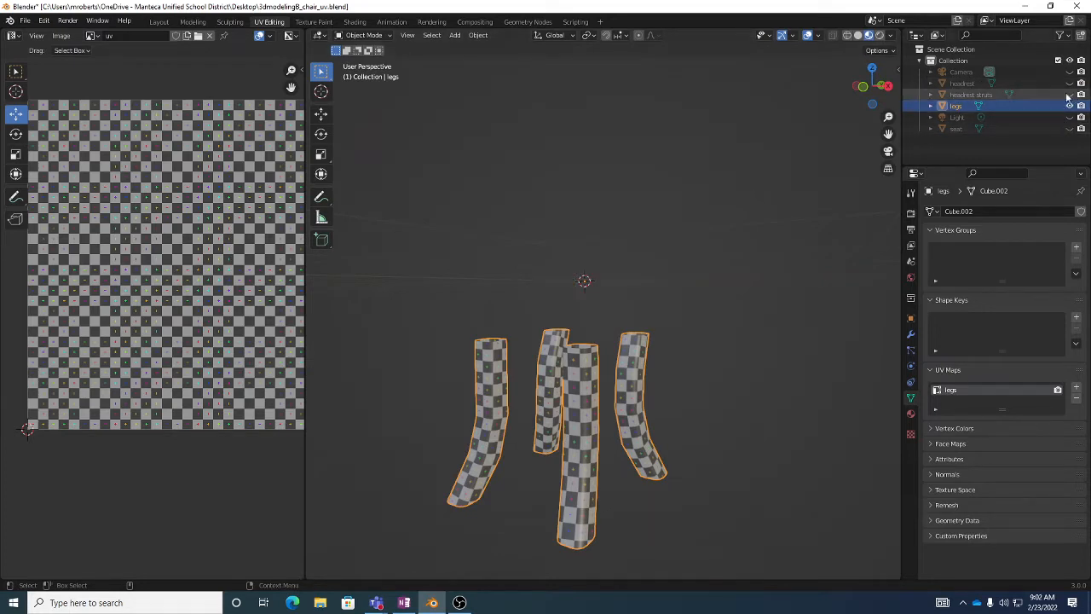
# Compare wireframe, solid and material preview shading on the legs and finish in solid shading.
pyautogui.click(857, 35)
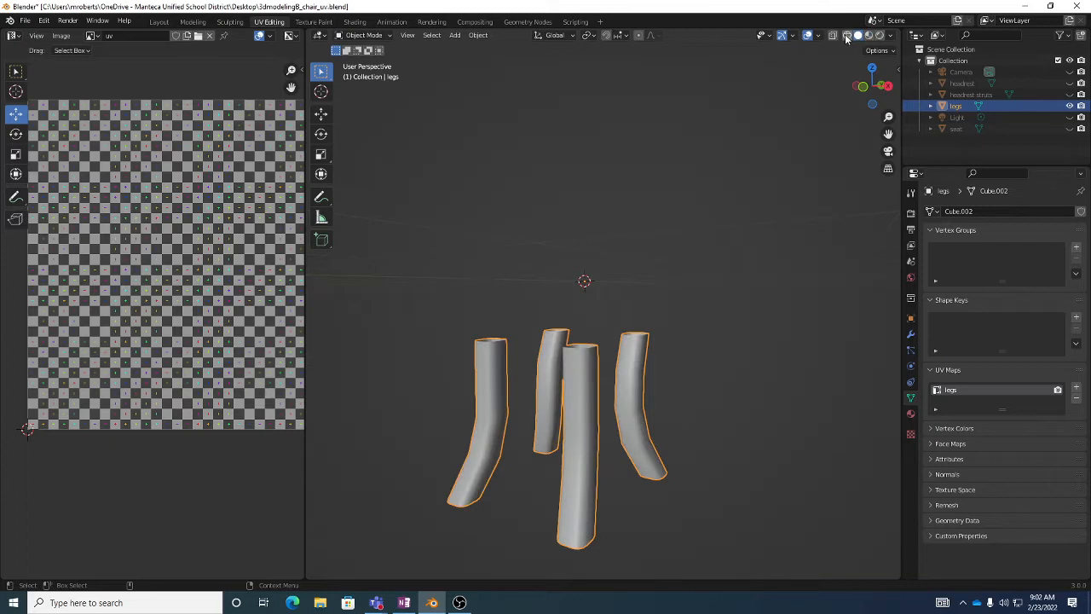
pyautogui.click(847, 36)
pyautogui.click(858, 37)
pyautogui.click(868, 36)
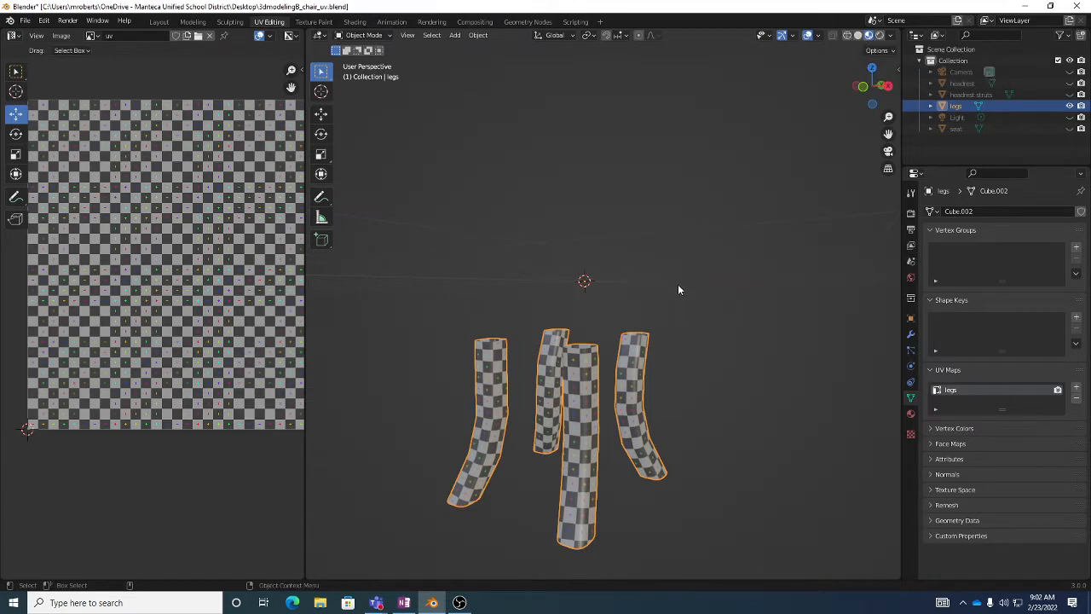
pyautogui.click(859, 35)
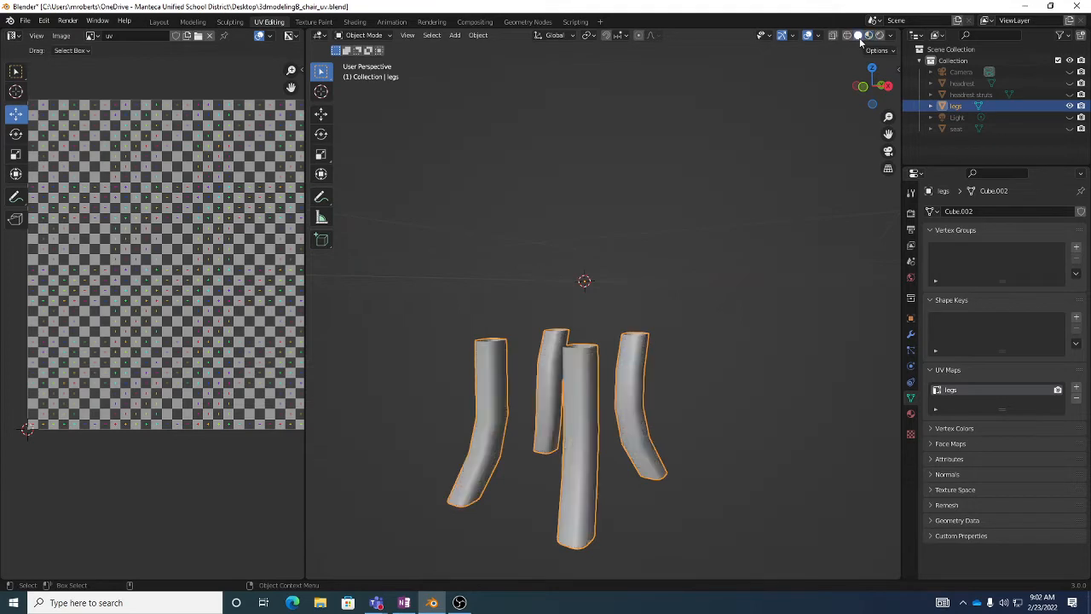
pyautogui.moveTo(631, 327); pyautogui.dragTo(644, 377, button='middle')
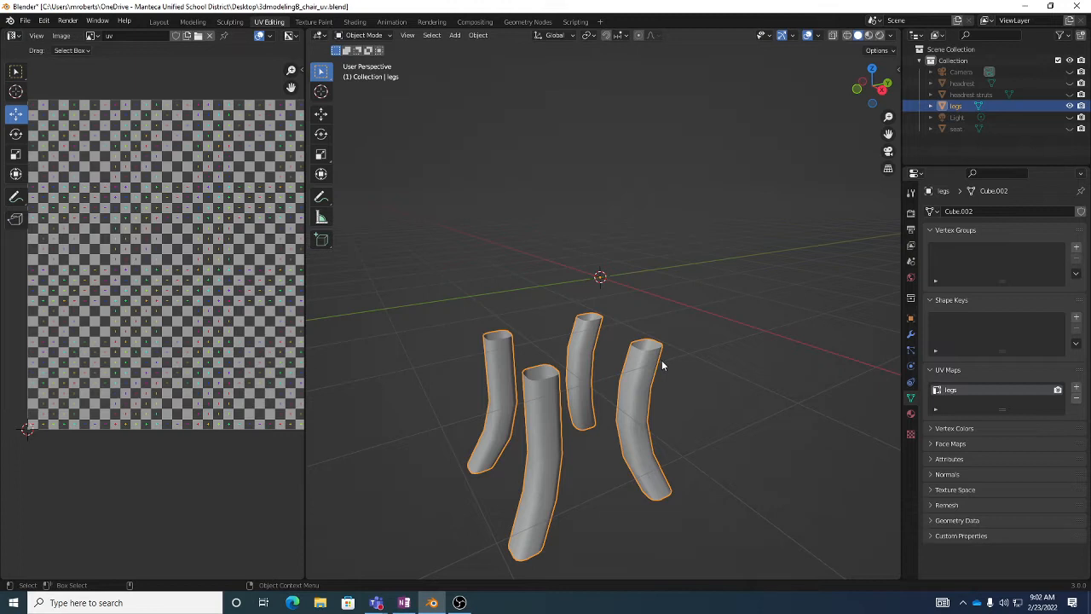
# In Edit Mode, select one lengthwise edge line along the inner side of each of the four legs and mark them as seams.
pyautogui.press('Tab')
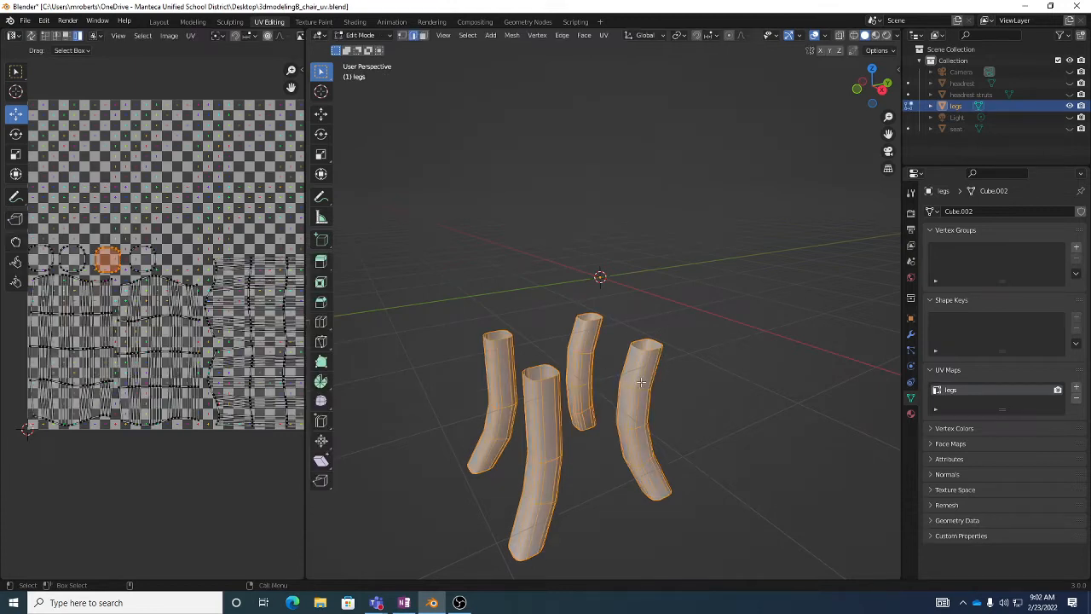
pyautogui.moveTo(684, 382); pyautogui.dragTo(567, 368, button='middle')
pyautogui.click(567, 369)
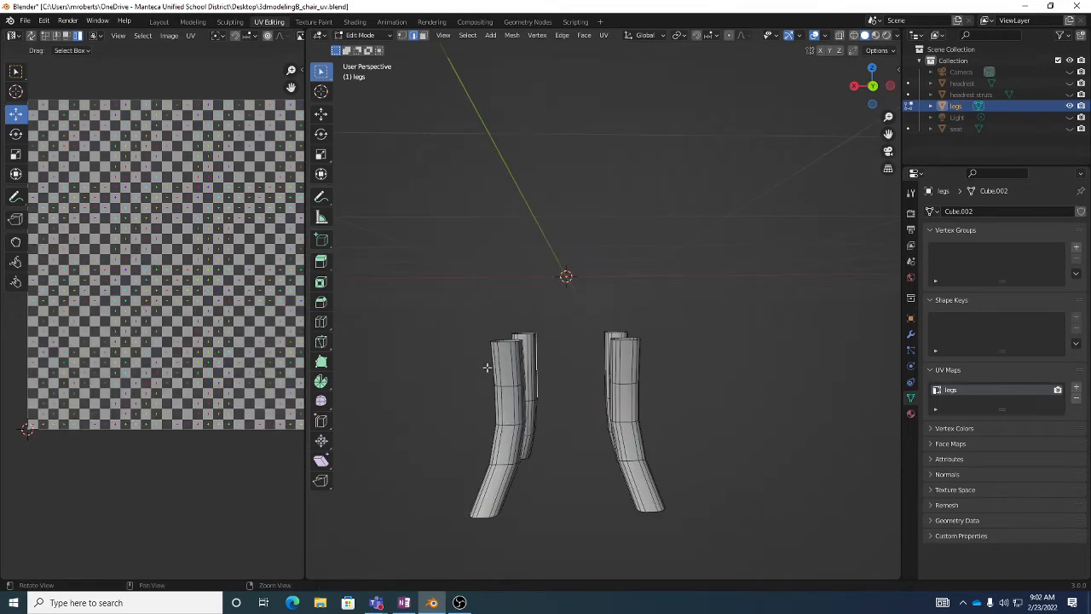
pyautogui.moveTo(487, 366); pyautogui.dragTo(495, 297, button='middle')
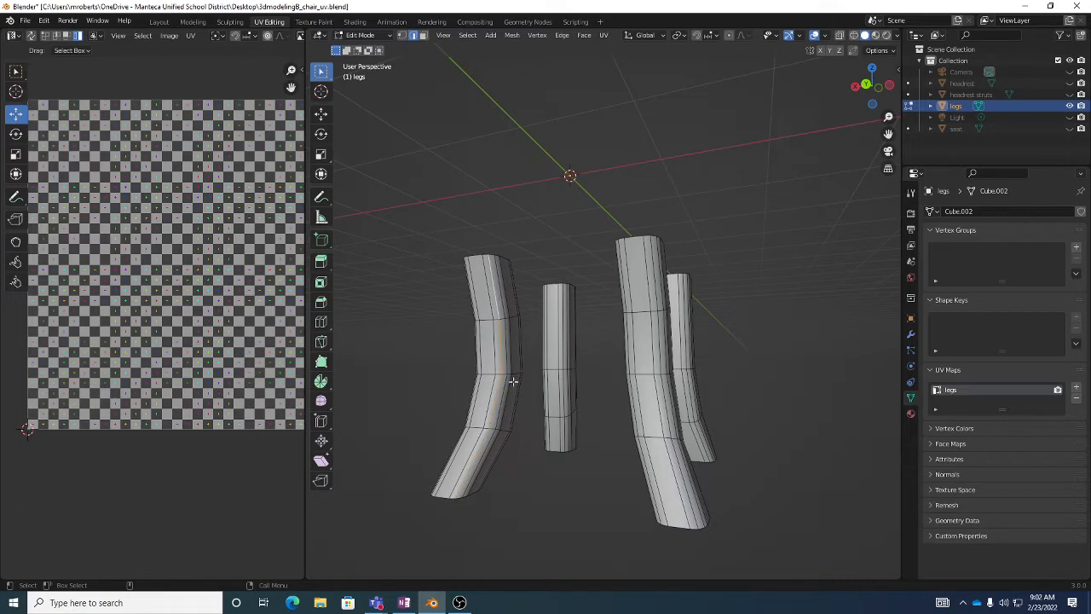
pyautogui.moveTo(514, 382); pyautogui.dragTo(527, 447, button='middle')
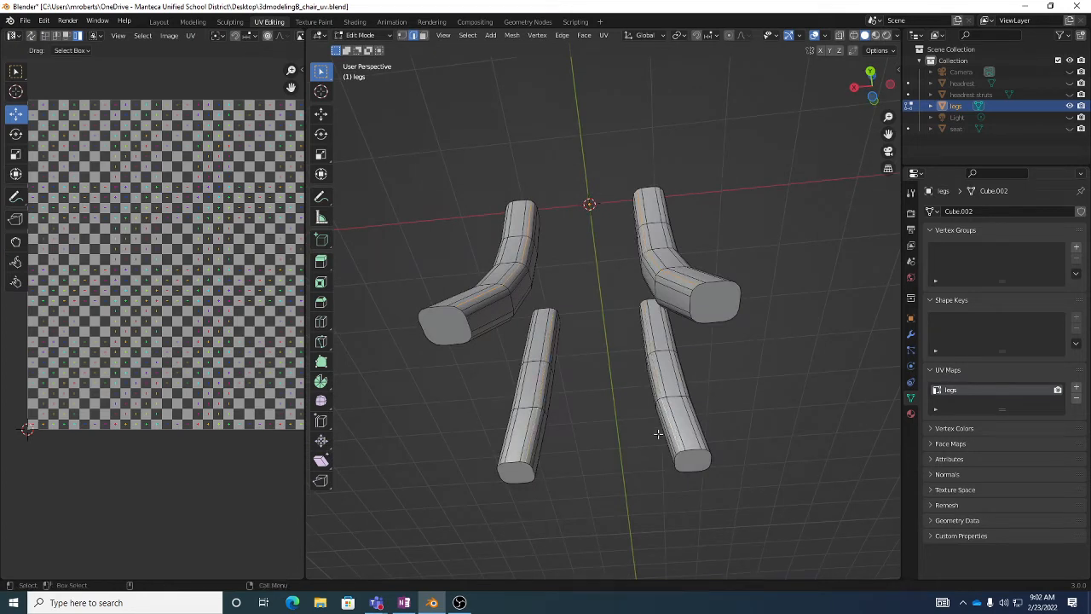
pyautogui.moveTo(654, 435); pyautogui.dragTo(612, 431, button='middle')
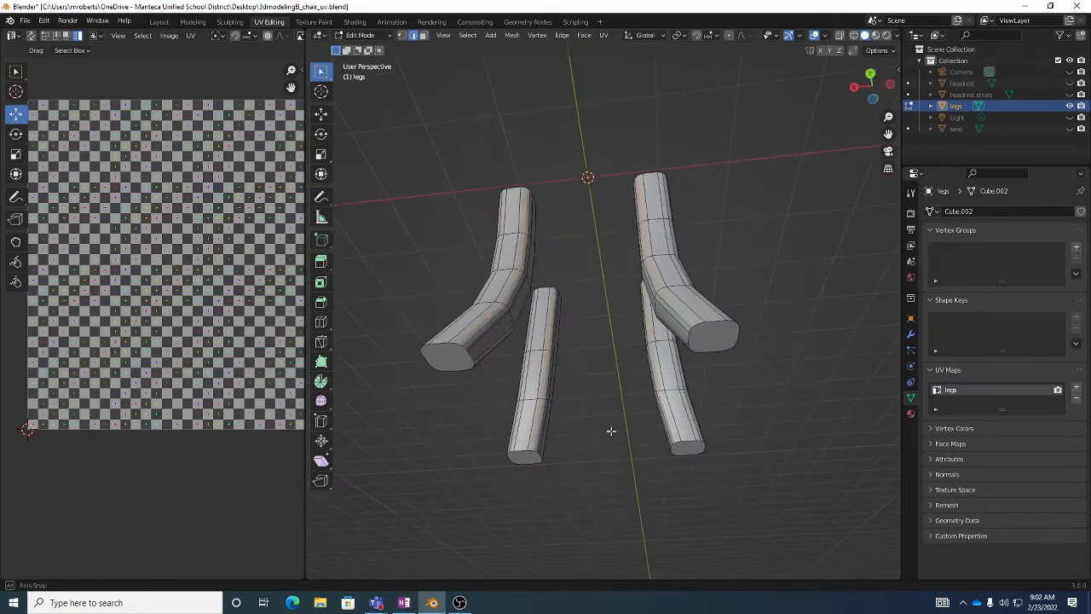
pyautogui.rightClick(607, 329)
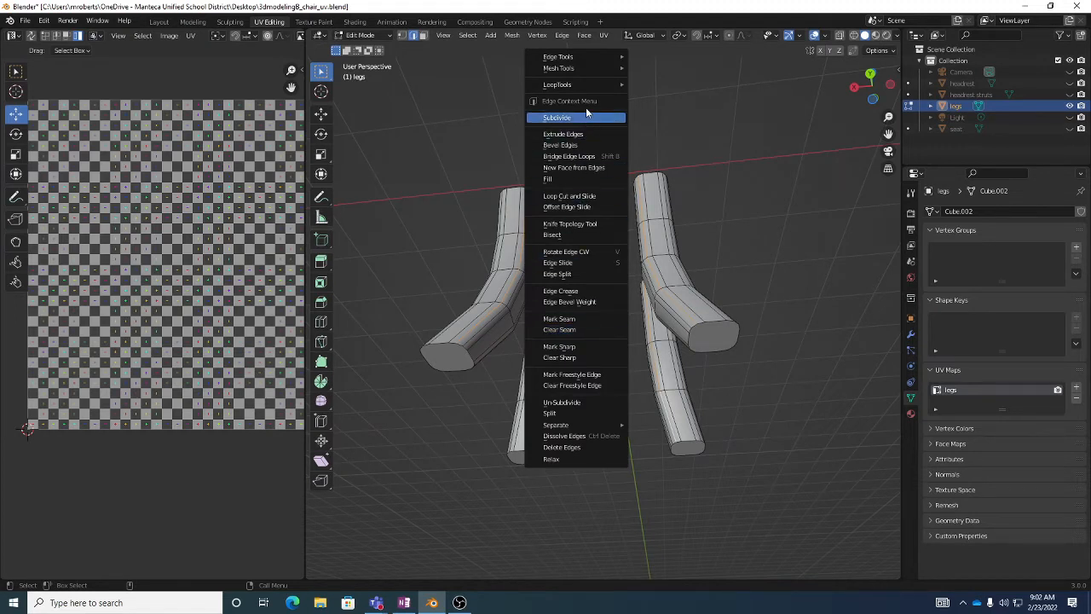
pyautogui.click(569, 321)
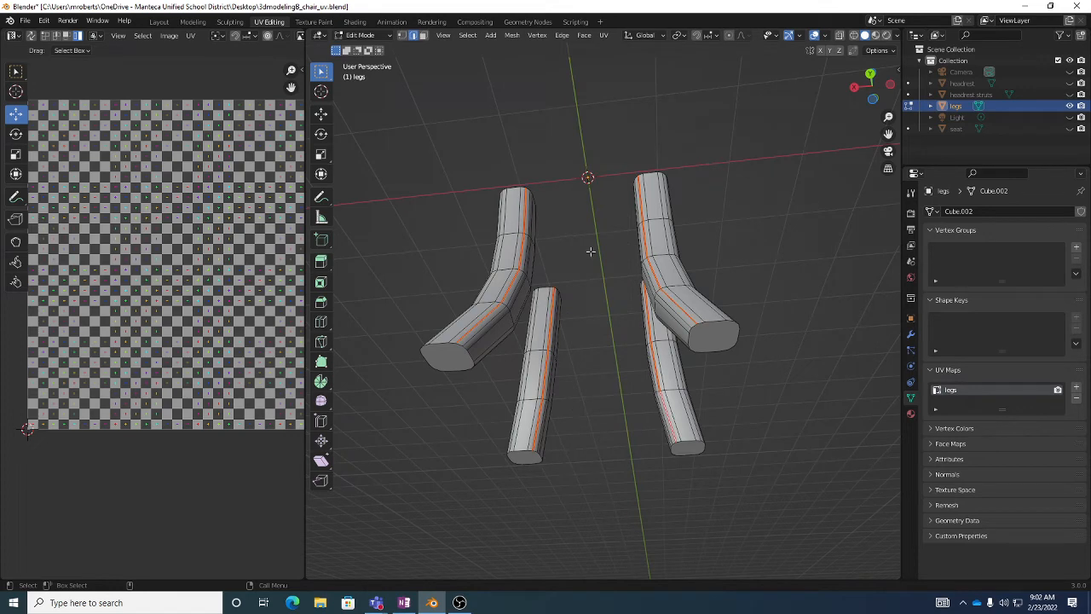
# Mark seams around the bottom end cap of all four legs, clear the selection and check the seams.
pyautogui.hotkey('alt', 'a')
pyautogui.moveTo(582, 237); pyautogui.dragTo(508, 303, button='middle')
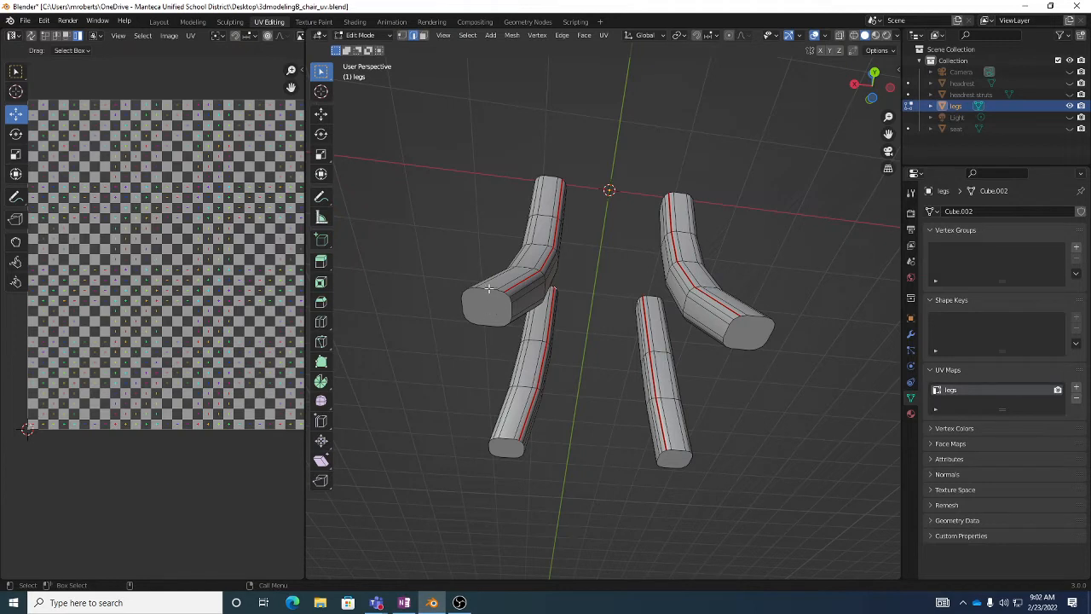
pyautogui.click(489, 288)
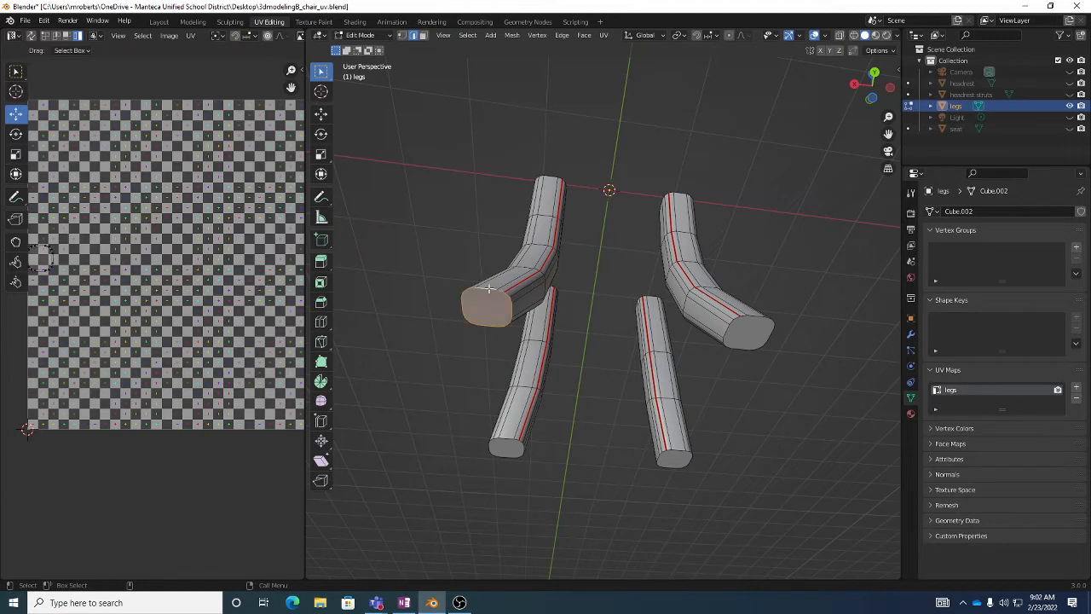
pyautogui.keyDown('shift'); pyautogui.click(508, 446); pyautogui.keyUp('shift')
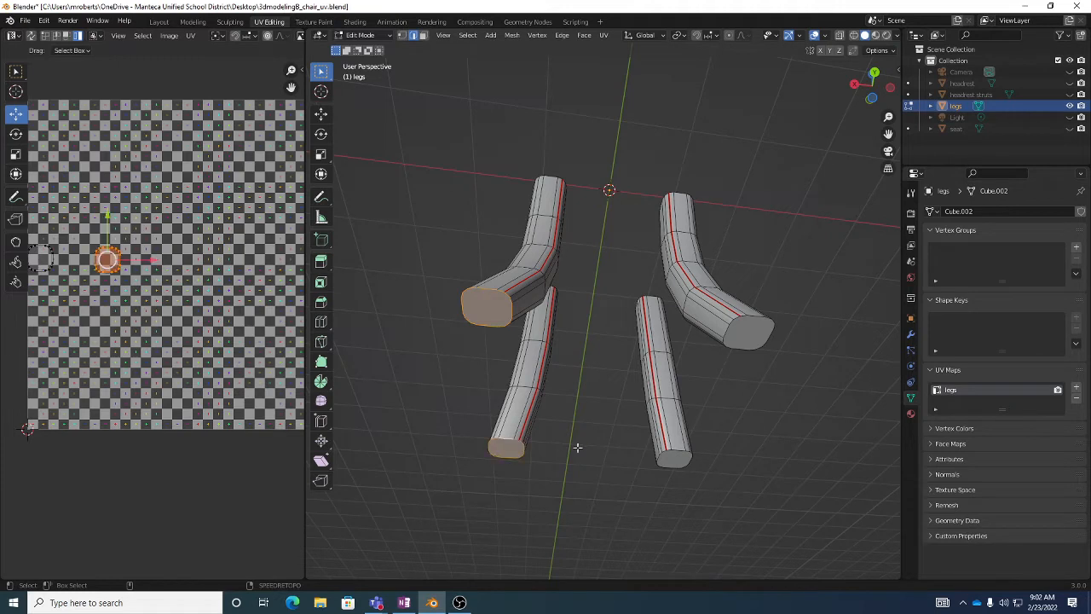
pyautogui.keyDown('shift'); pyautogui.click(676, 450); pyautogui.keyUp('shift')
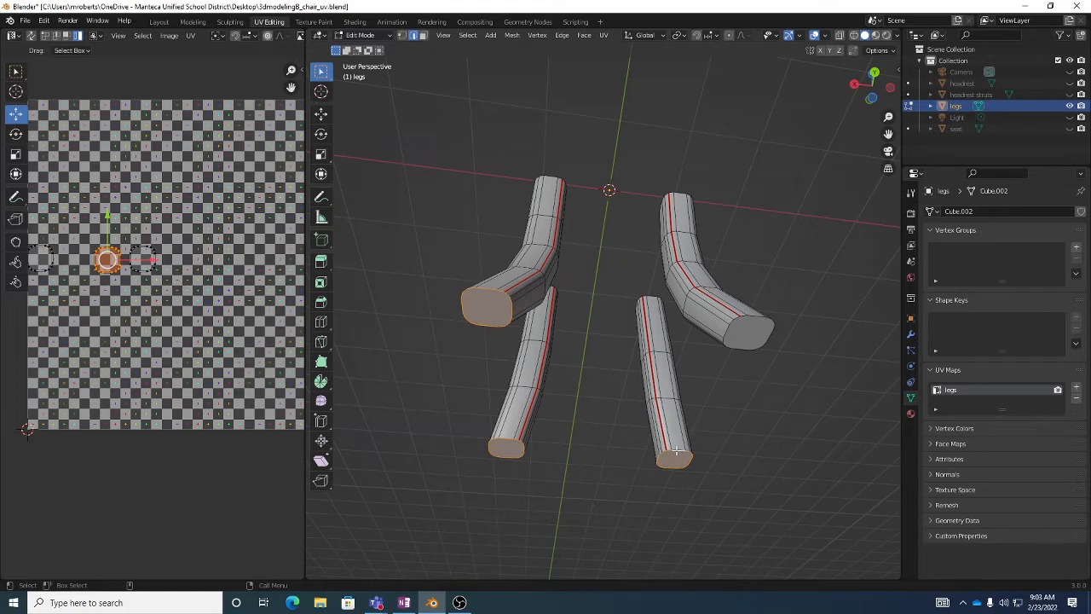
pyautogui.keyDown('shift'); pyautogui.click(727, 328); pyautogui.keyUp('shift')
pyautogui.rightClick(624, 275)
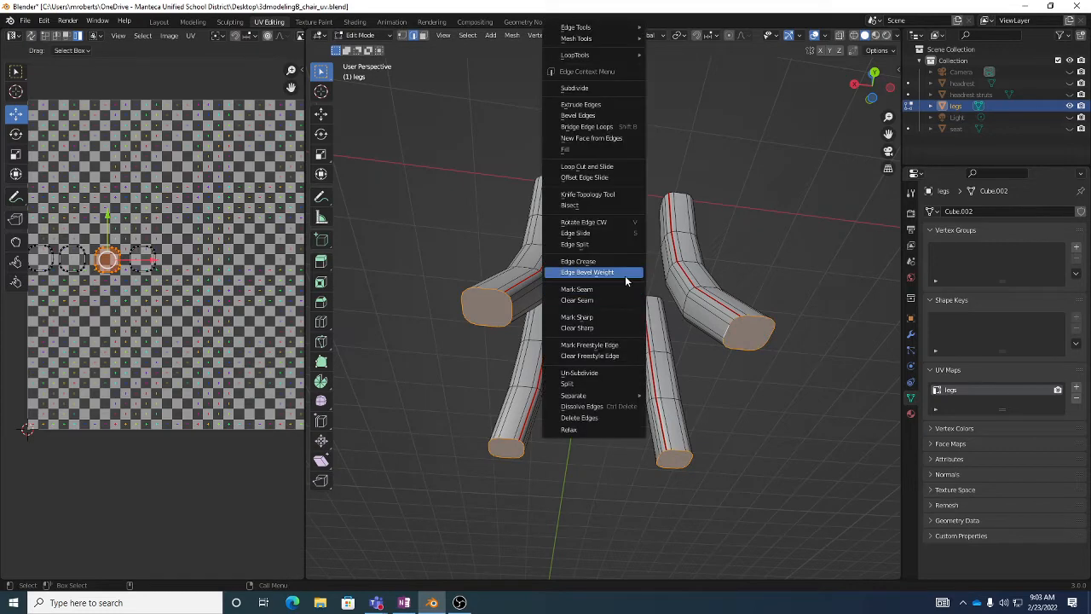
pyautogui.click(594, 289)
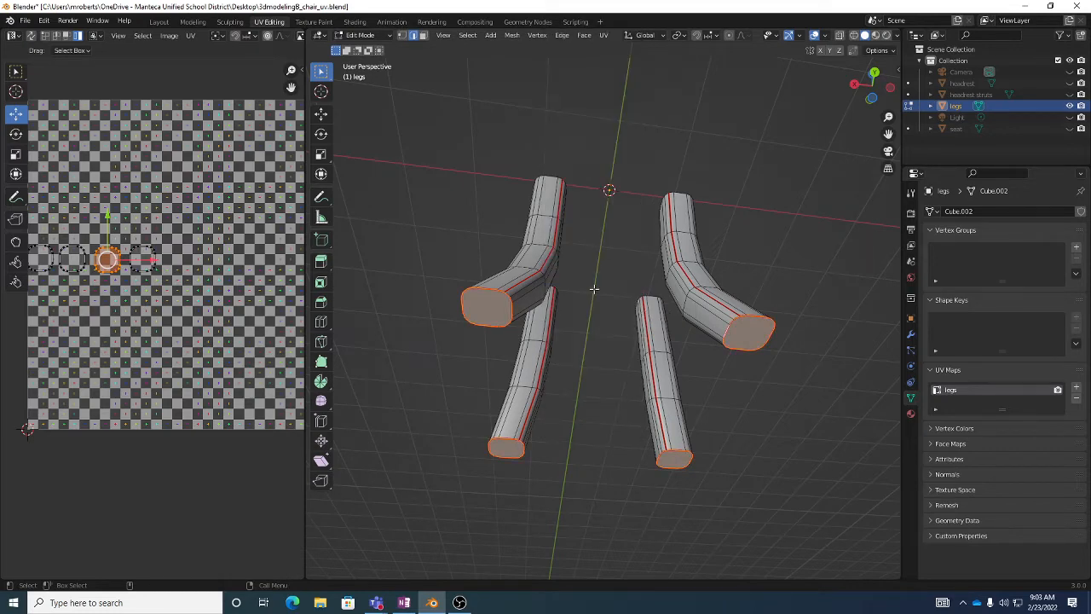
pyautogui.click(767, 260)
pyautogui.moveTo(767, 264); pyautogui.dragTo(841, 358, button='middle')
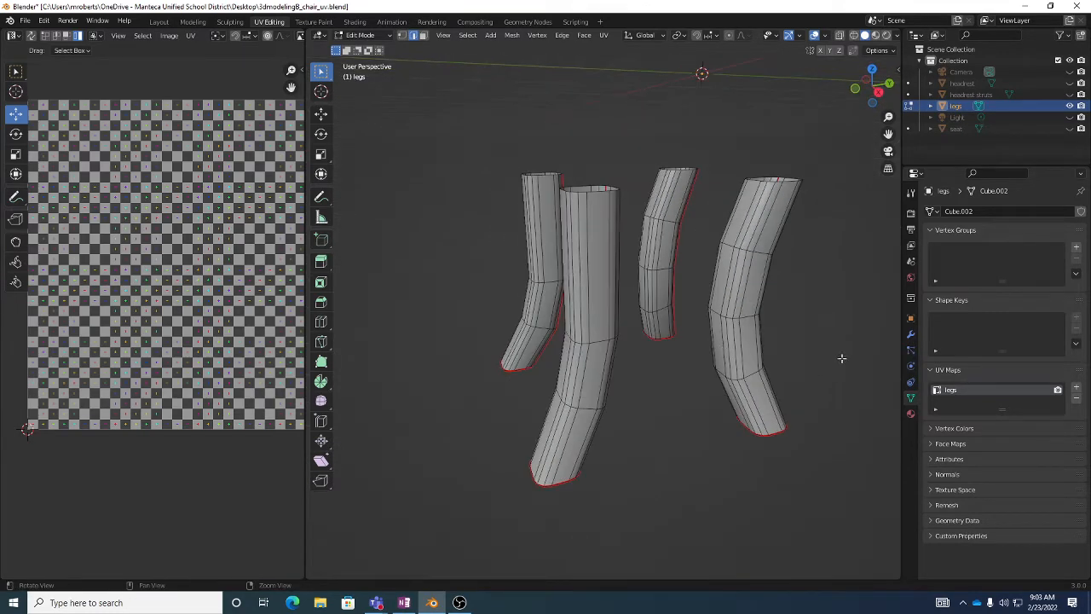
pyautogui.click(948, 370)
pyautogui.click(953, 372)
pyautogui.doubleClick(958, 390)
pyautogui.press('Return')
# Select the entire legs mesh and unwrap it along the marked seams.
pyautogui.moveTo(685, 339); pyautogui.dragTo(708, 339, button='middle')
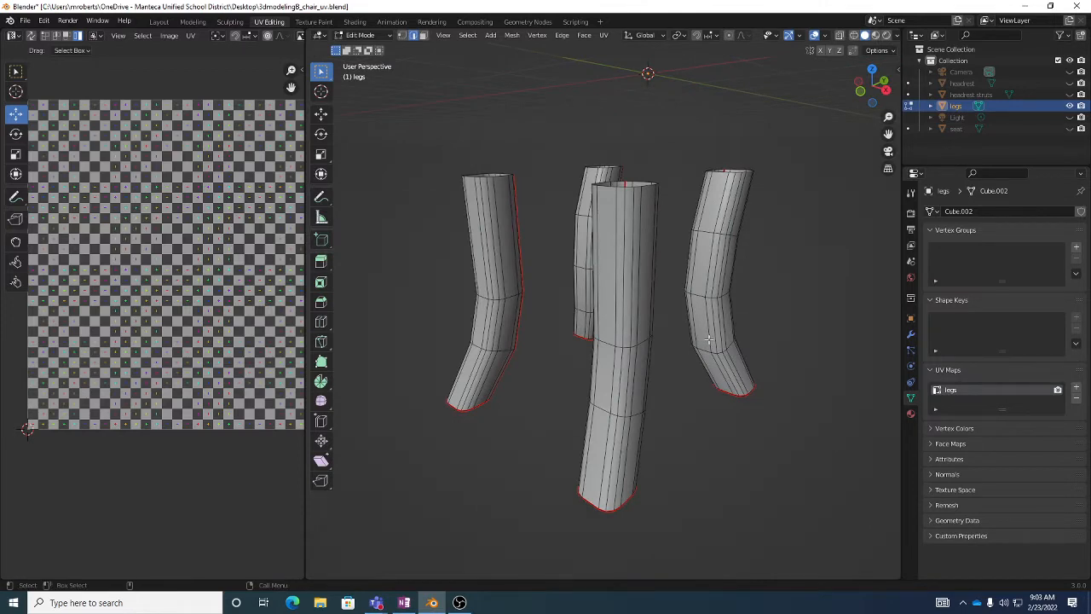
pyautogui.press('a')
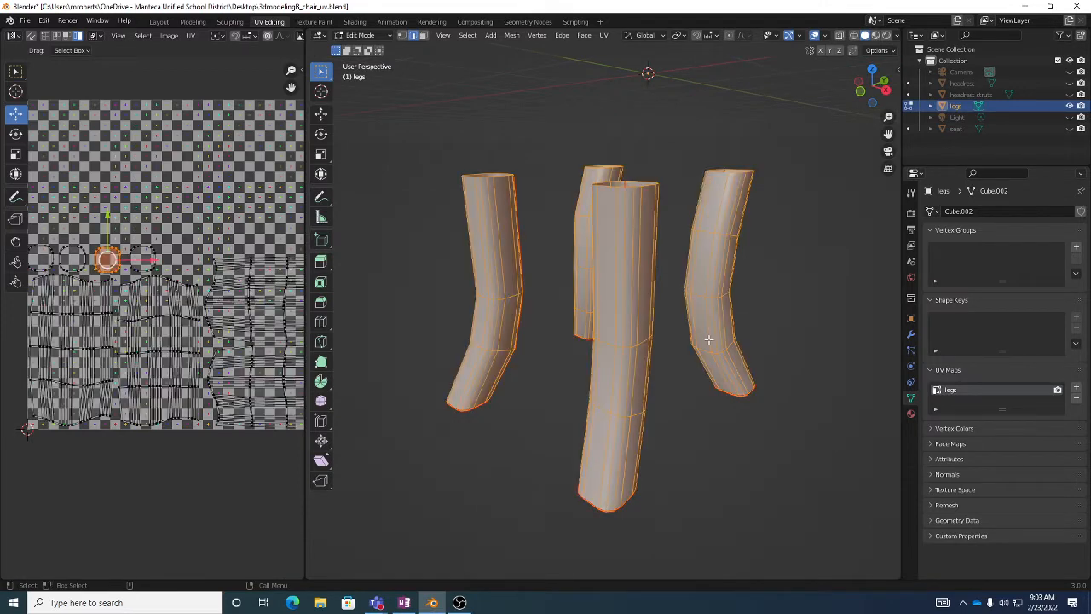
pyautogui.click(467, 35)
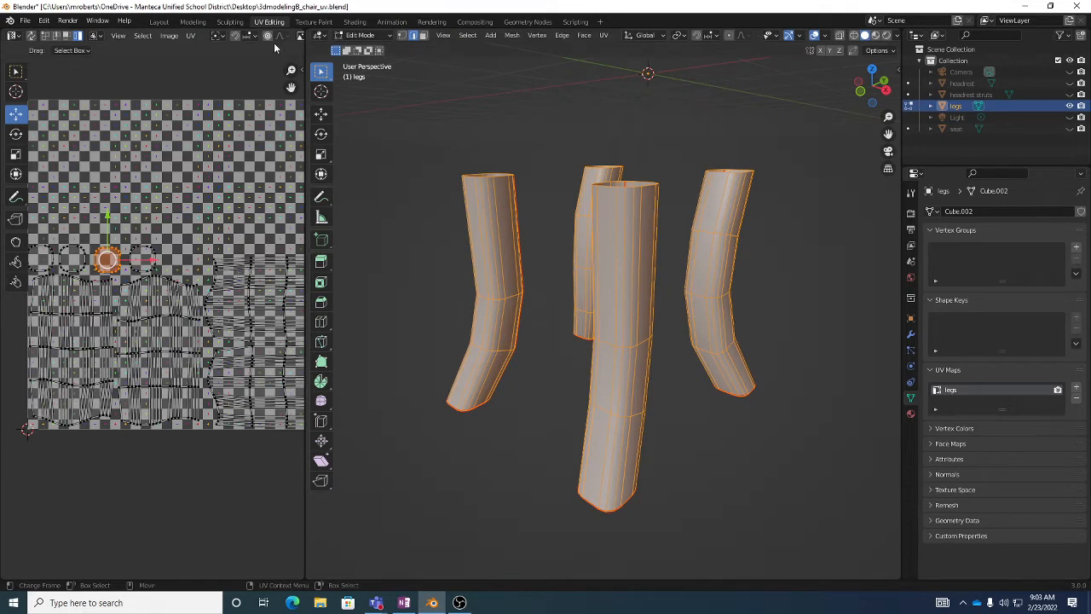
pyautogui.click(192, 36)
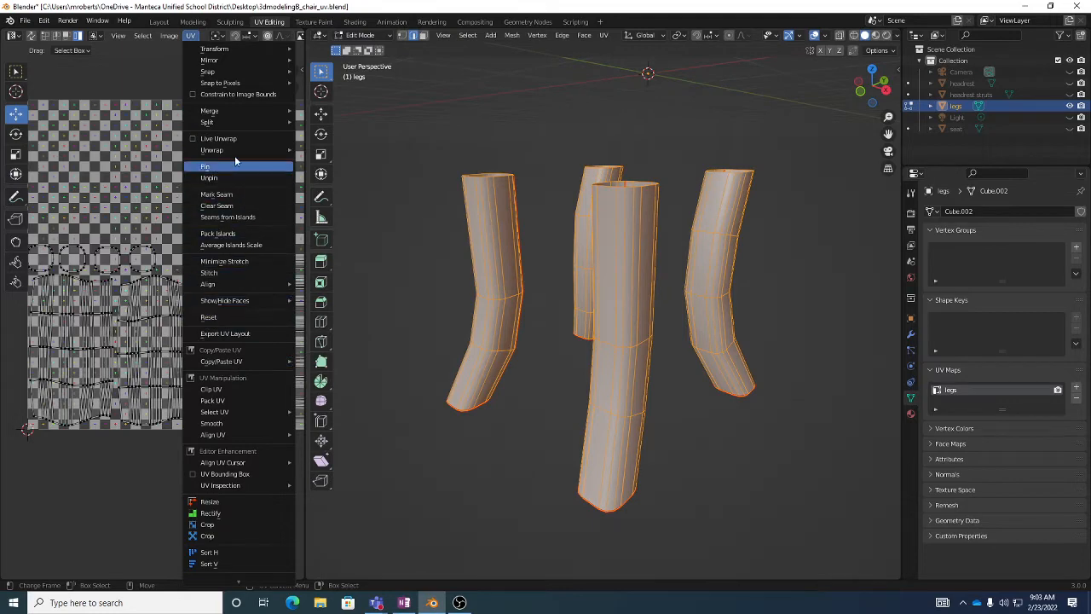
pyautogui.moveTo(235, 152)
pyautogui.click(319, 151)
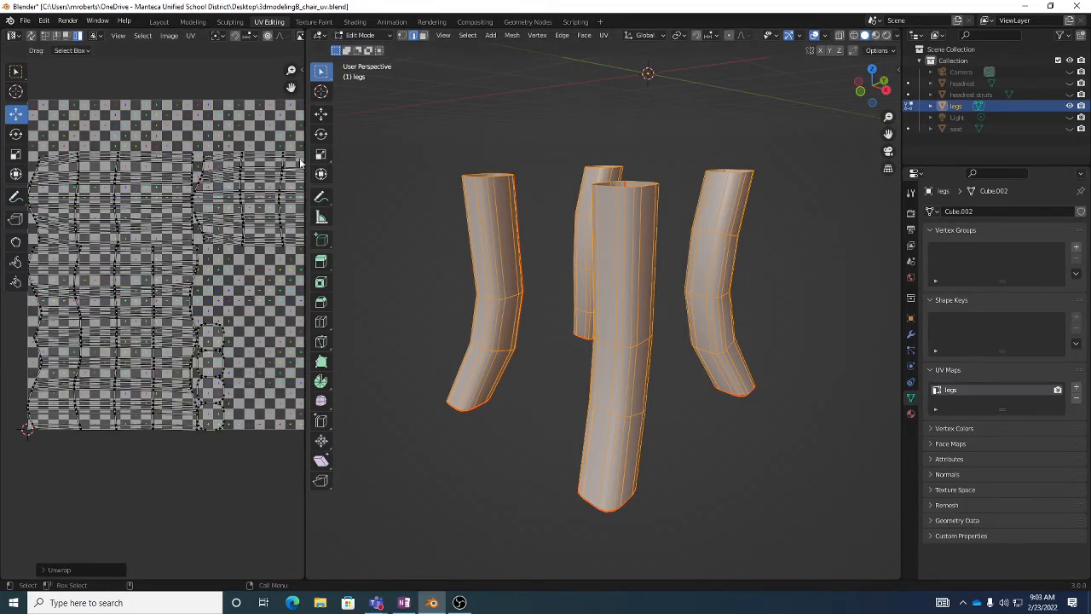
# Try the vertex, edge and face selection modes on the unwrapped leg UVs, picking an edge loop and a face.
pyautogui.moveTo(243, 266)
pyautogui.mouseDown(button='middle')
pyautogui.moveTo(186, 254)
pyautogui.moveTo(210, 247)
pyautogui.mouseUp(button='middle')
pyautogui.scroll(-2, 186, 254)
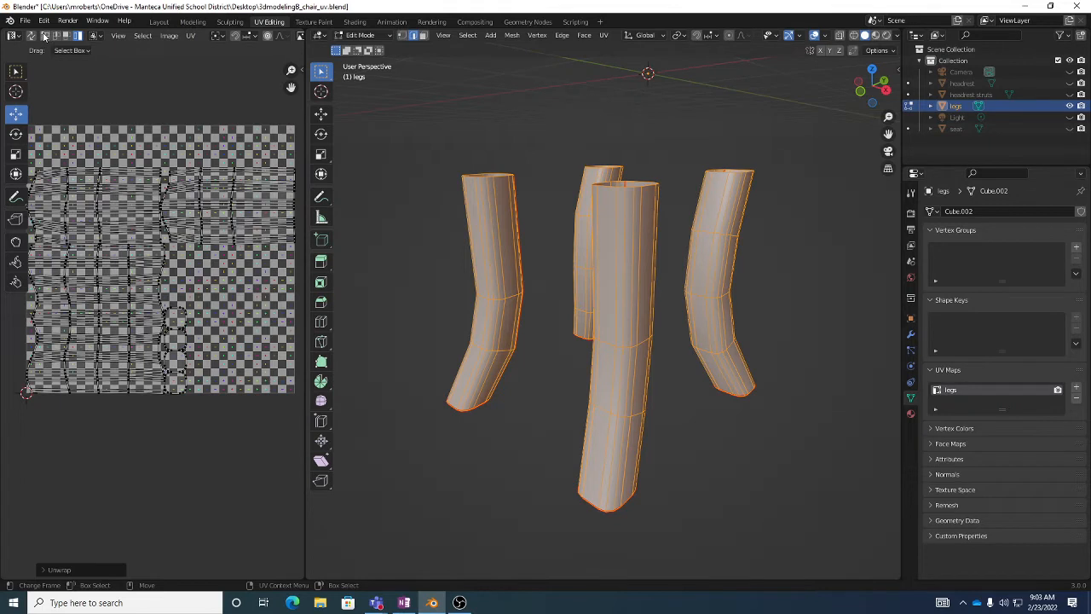
pyautogui.press('1')
pyautogui.press('2')
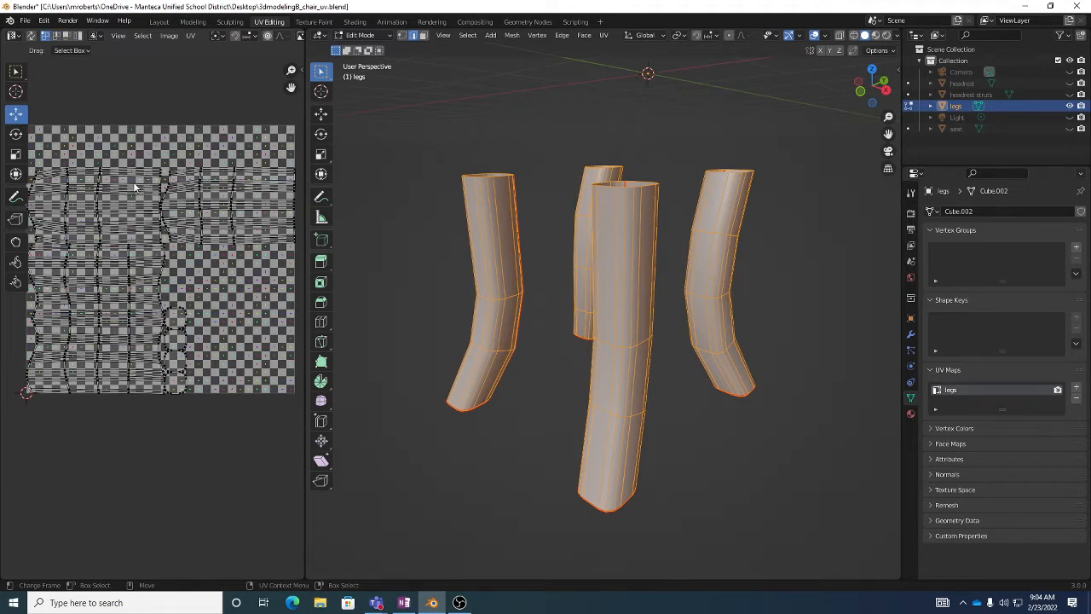
pyautogui.click(102, 174)
pyautogui.keyDown('alt'); pyautogui.click(97, 205); pyautogui.keyUp('alt')
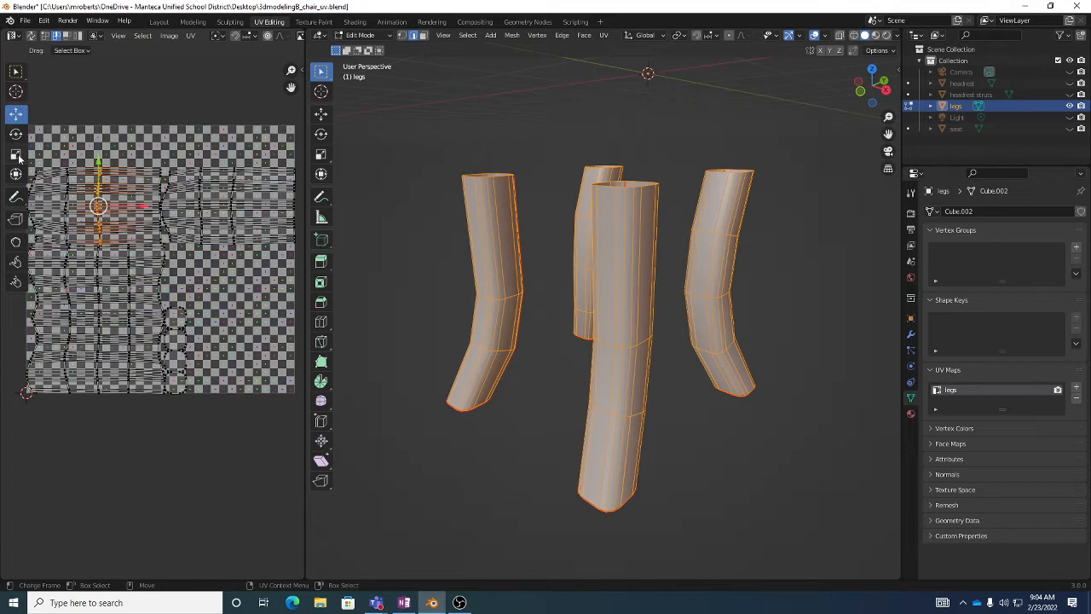
pyautogui.keyDown('alt'); pyautogui.click(138, 181); pyautogui.keyUp('alt')
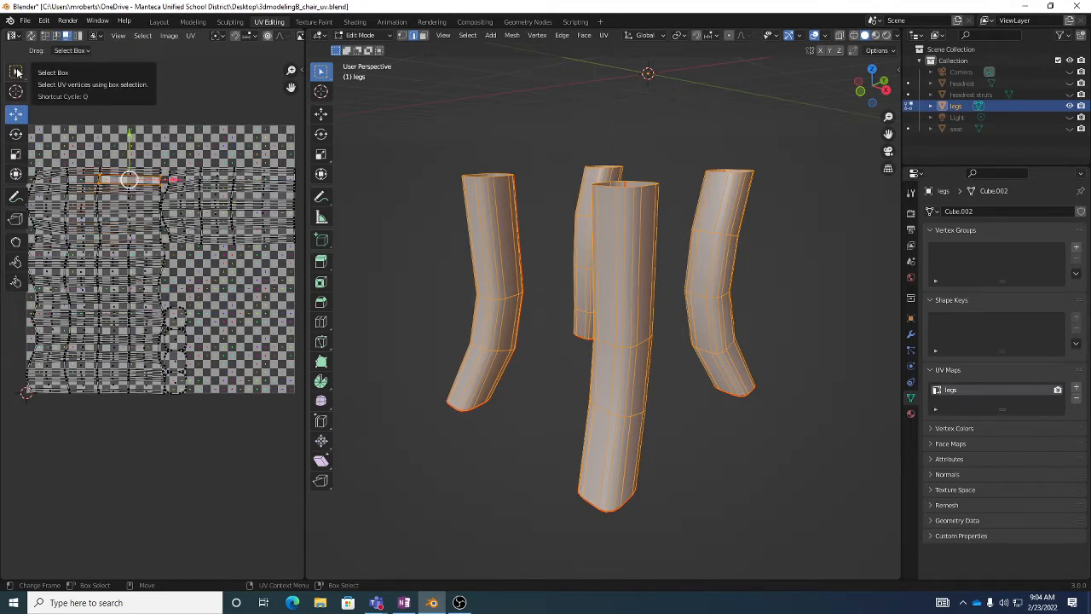
# Use island selection in the UV layout to pick individual leg islands, ending with the upper island beside the stacked column.
pyautogui.press('4')
pyautogui.click(215, 202)
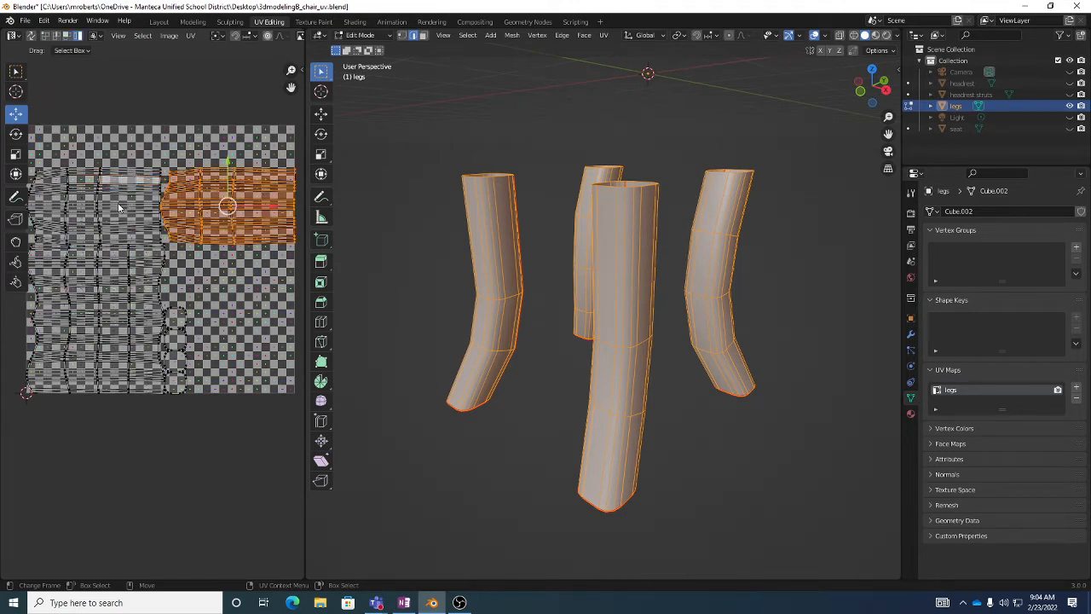
pyautogui.click(119, 208)
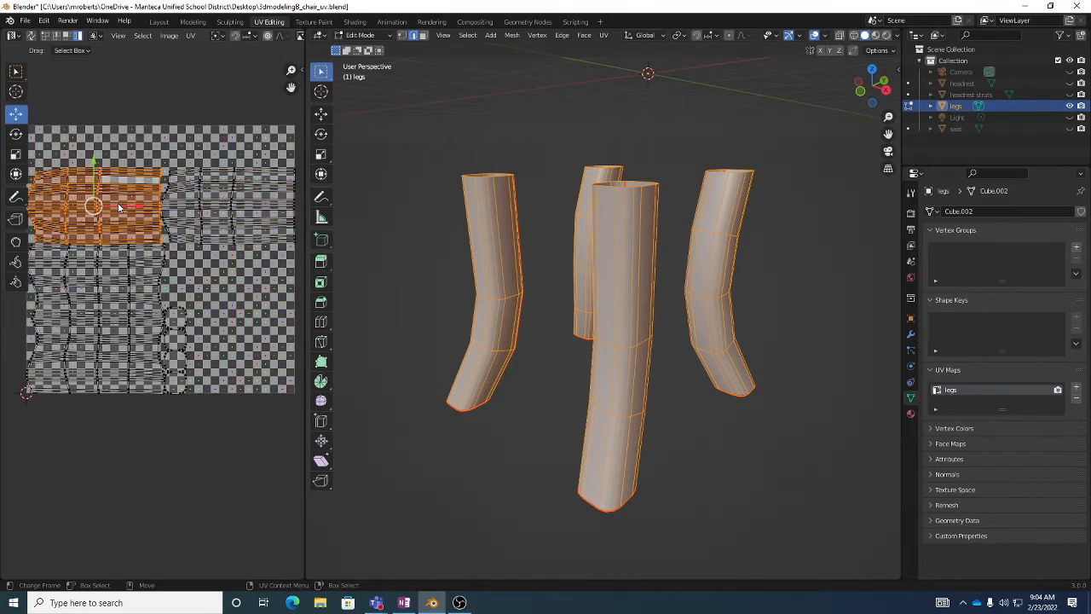
pyautogui.click(203, 190)
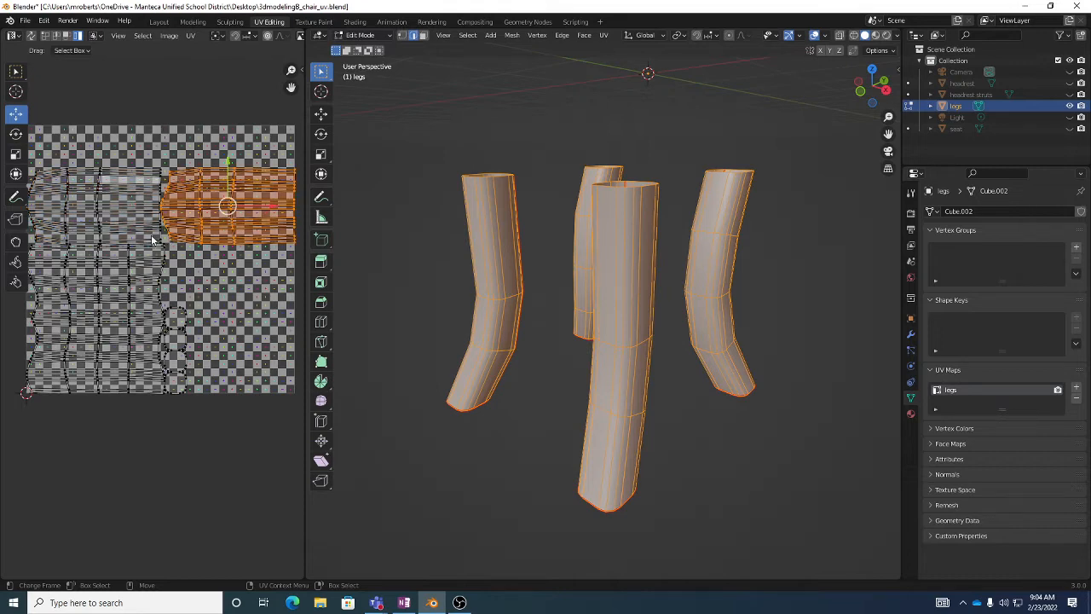
pyautogui.moveTo(564, 237); pyautogui.dragTo(600, 186, button='middle')
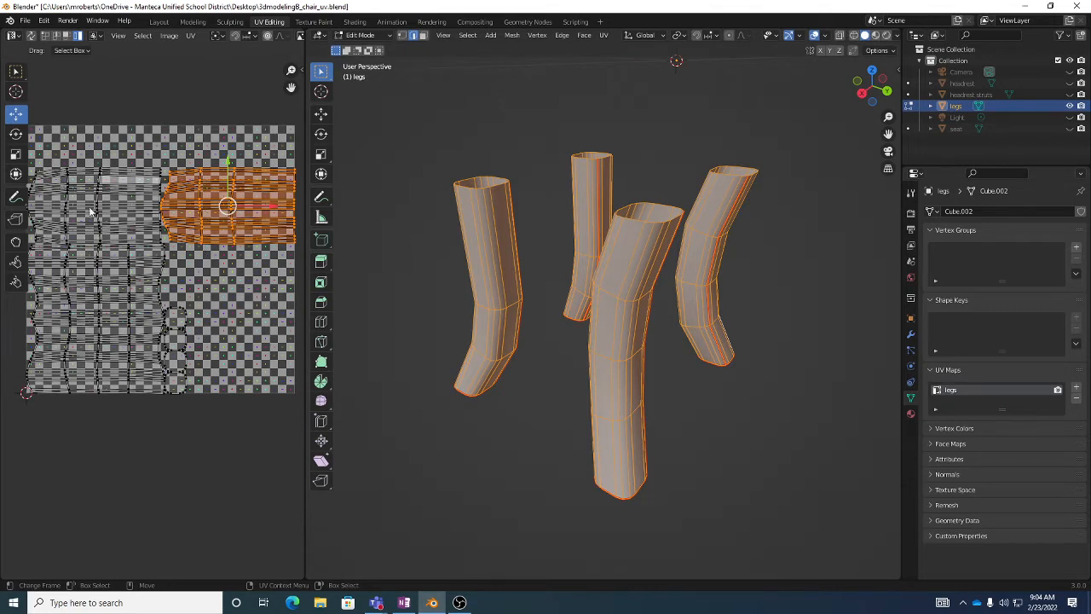
# Inspect the checker texture on the legs from several sides in material preview shading, clear the selection and return to Object Mode.
pyautogui.click(875, 36)
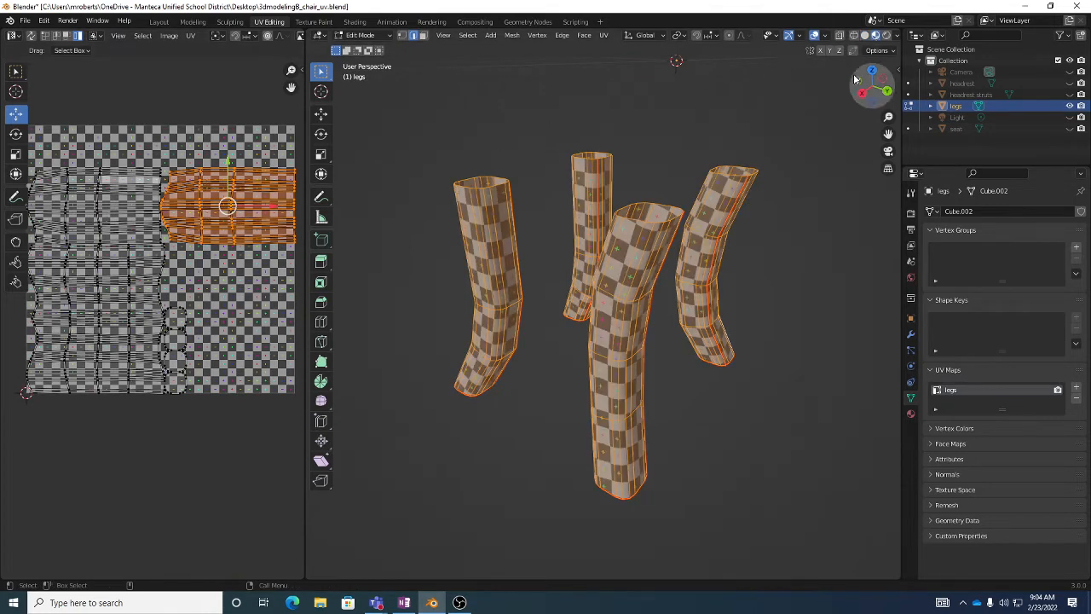
pyautogui.moveTo(684, 251); pyautogui.dragTo(665, 186, button='middle')
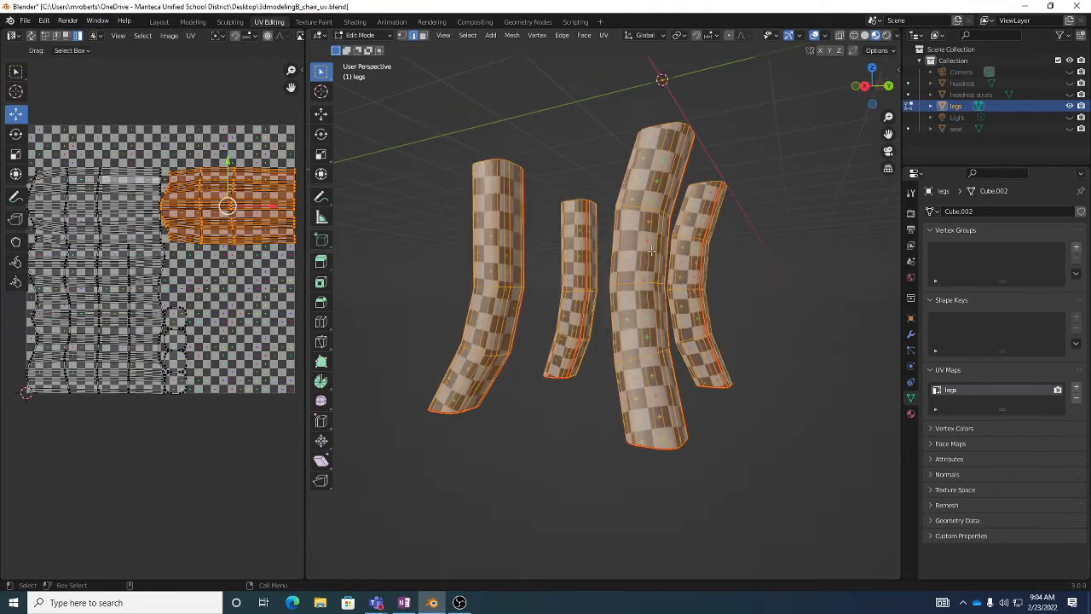
pyautogui.moveTo(651, 250); pyautogui.dragTo(619, 292, button='middle')
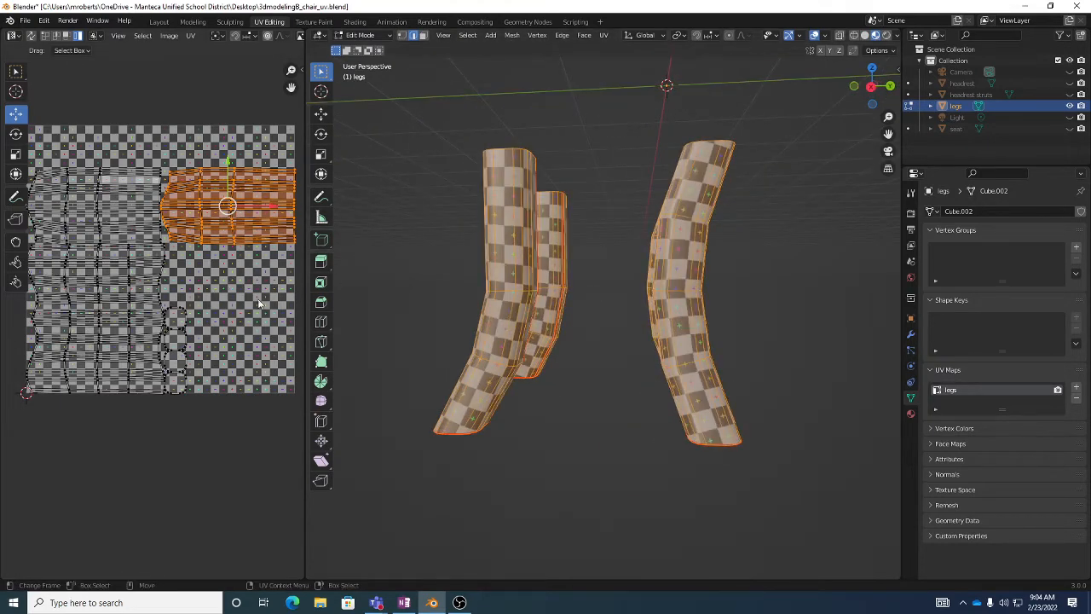
pyautogui.moveTo(586, 294); pyautogui.dragTo(619, 213, button='middle')
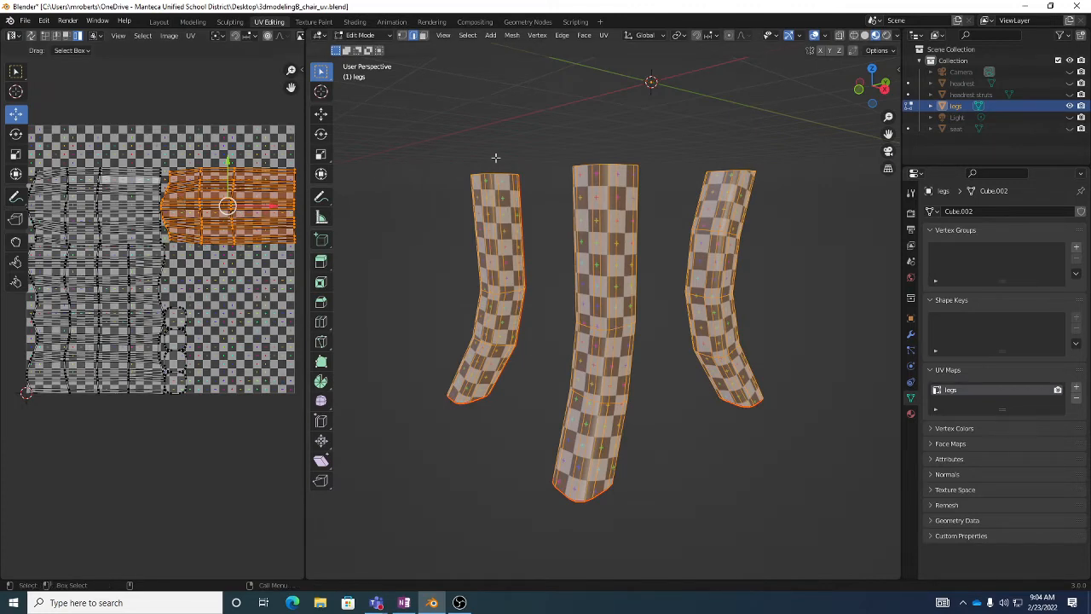
pyautogui.click(529, 135)
pyautogui.moveTo(542, 202); pyautogui.dragTo(555, 210, button='middle')
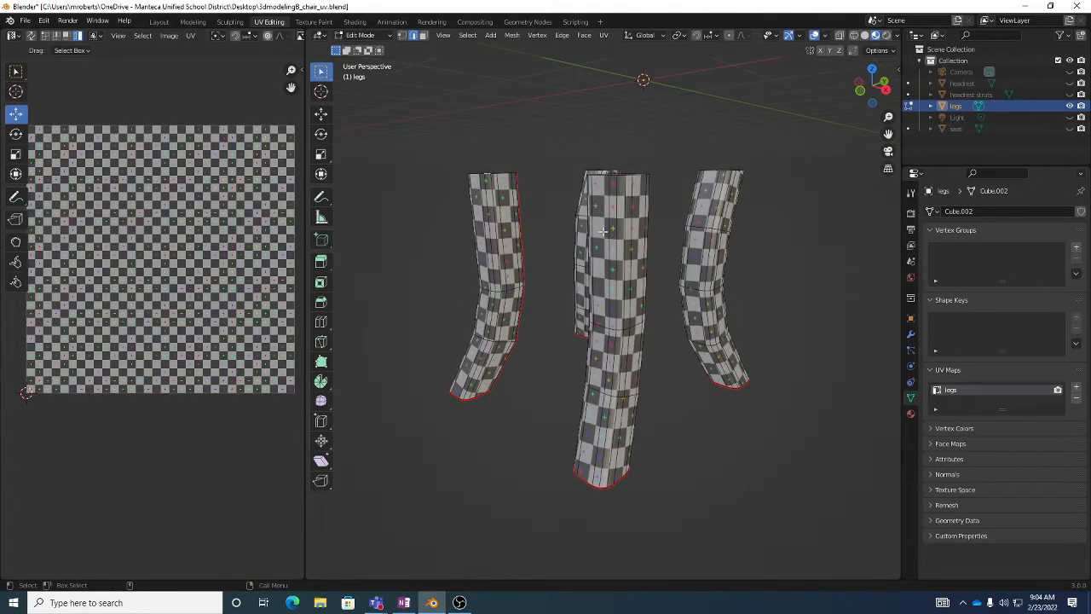
pyautogui.press('Tab')
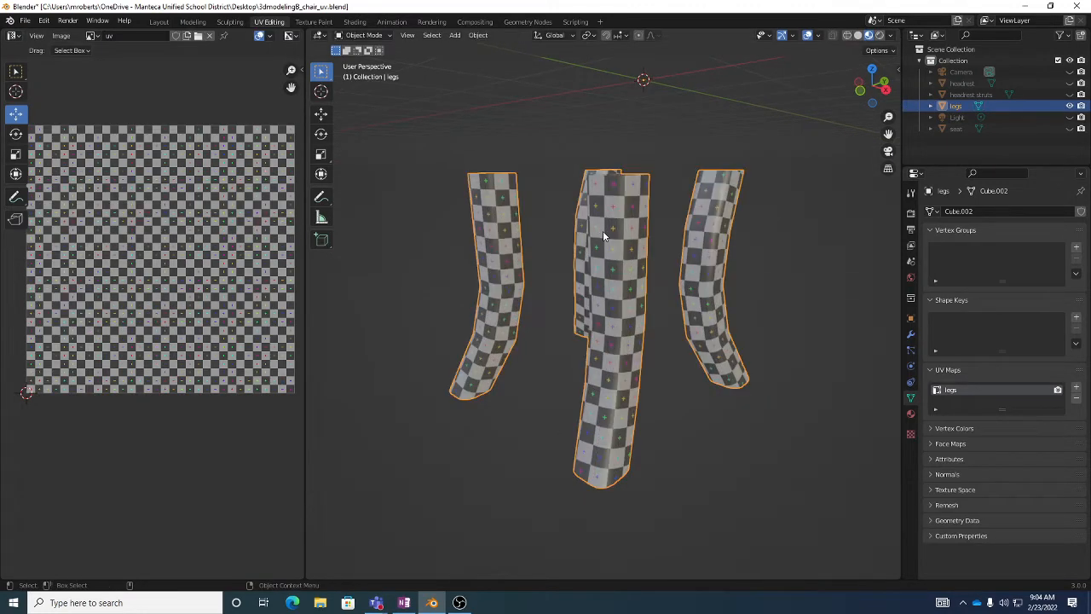
# Show the headrest struts, hide the legs, and set the viewport to solid shading.
pyautogui.click(1070, 94)
pyautogui.click(1070, 106)
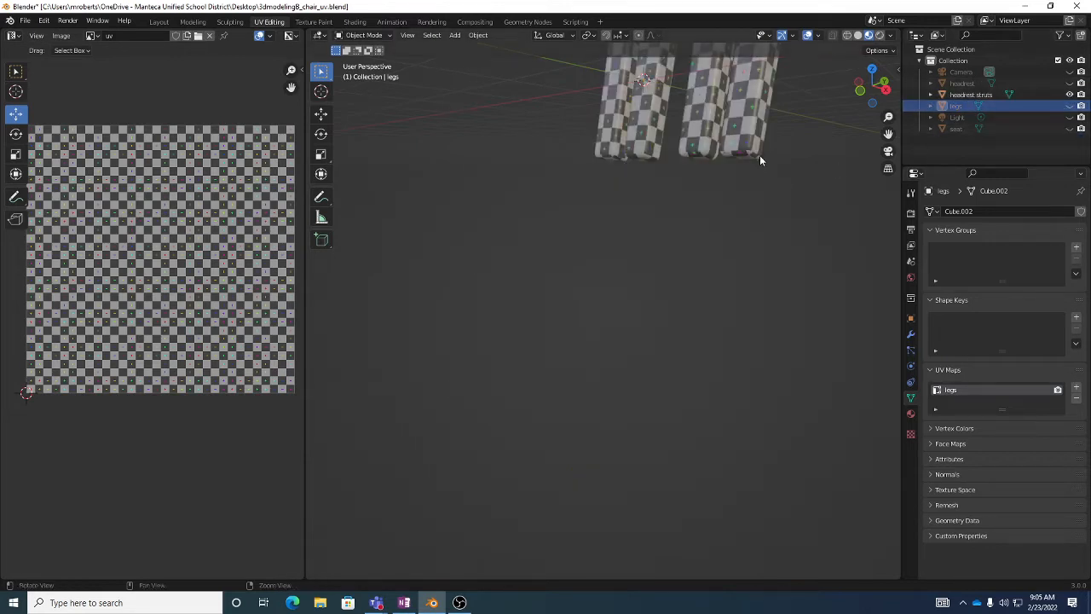
pyautogui.moveTo(760, 155); pyautogui.dragTo(731, 281, button='middle')
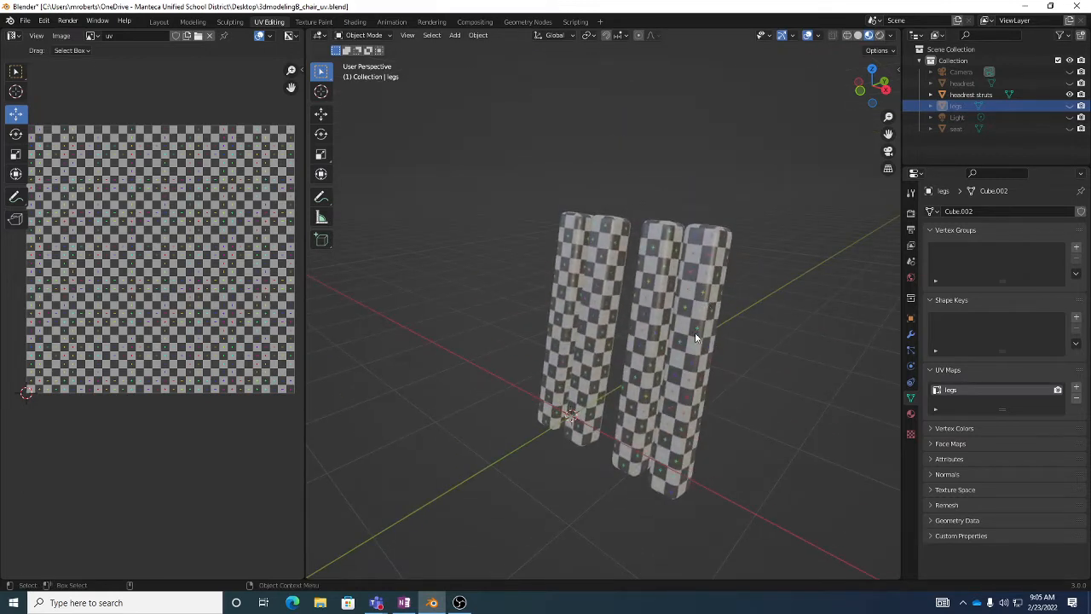
pyautogui.click(857, 36)
pyautogui.click(868, 35)
pyautogui.click(857, 36)
pyautogui.click(868, 36)
pyautogui.click(859, 36)
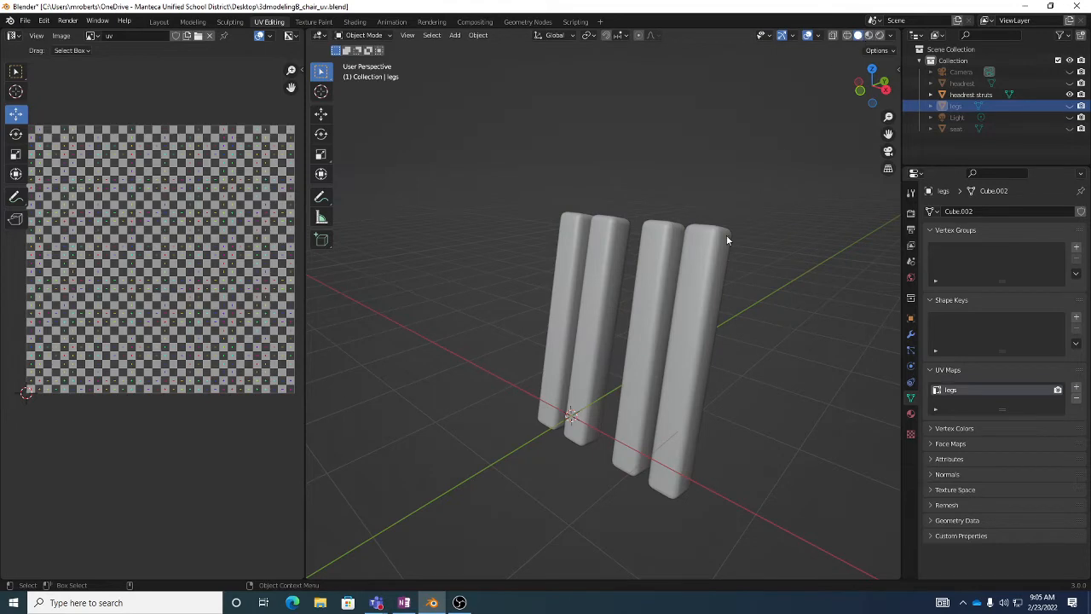
# Select the headrest struts and enter Edit Mode on their mesh.
pyautogui.moveTo(720, 294); pyautogui.dragTo(566, 263, button='middle')
pyautogui.click(695, 290)
pyautogui.press('Tab')
pyautogui.scroll(2, 566, 264)
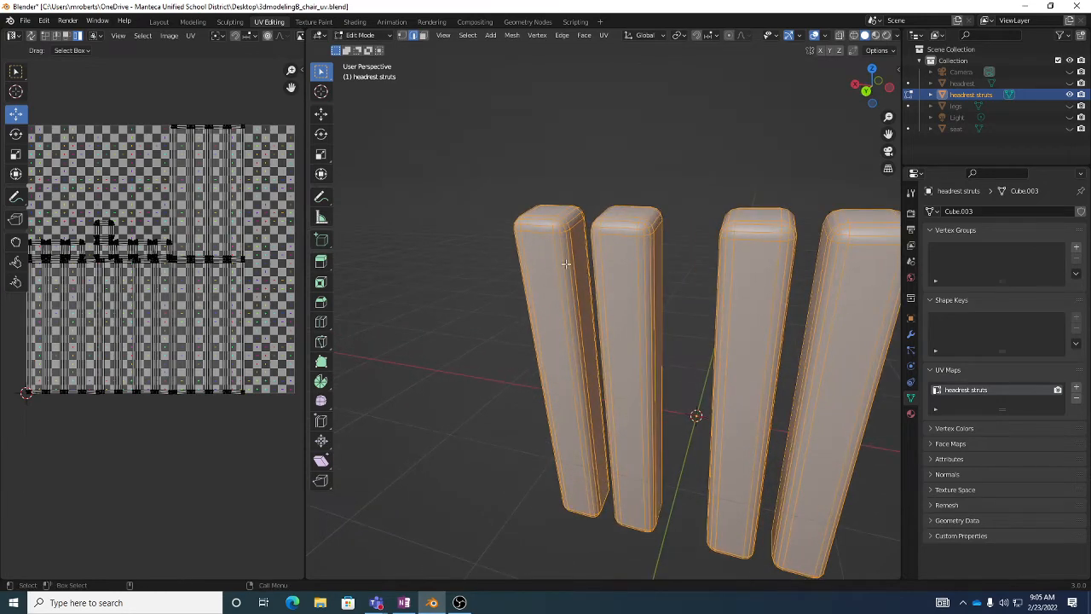
# Select the horizontal edge loop around the top cap of all four headrest struts and mark the loops as seams.
pyautogui.click(541, 224)
pyautogui.moveTo(555, 295); pyautogui.dragTo(628, 227, button='middle')
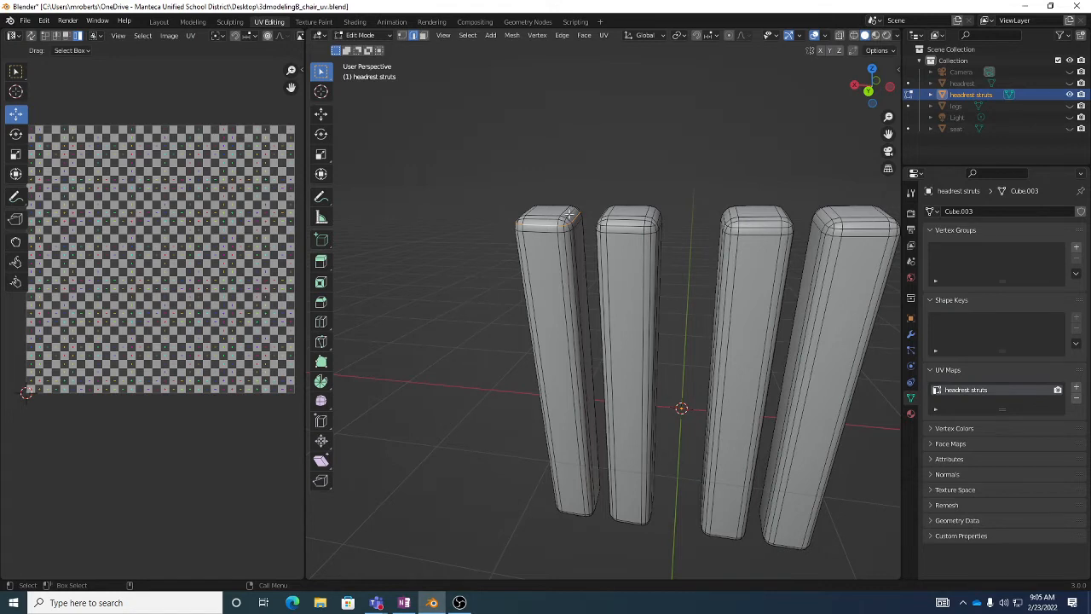
pyautogui.keyDown('alt'); pyautogui.click(619, 222); pyautogui.keyUp('alt')
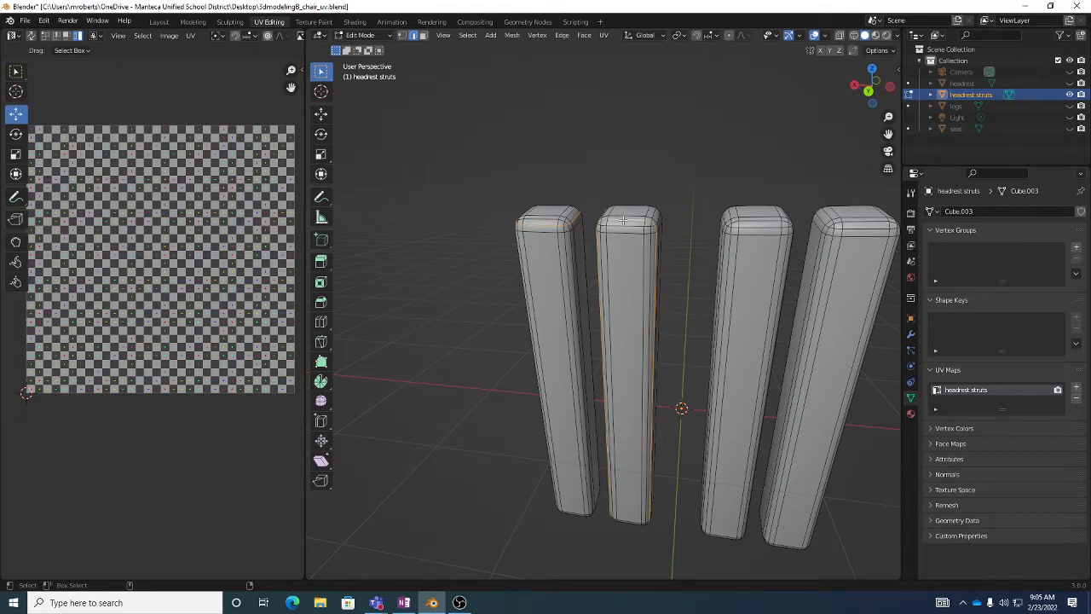
pyautogui.hotkey('ctrl', 'z')
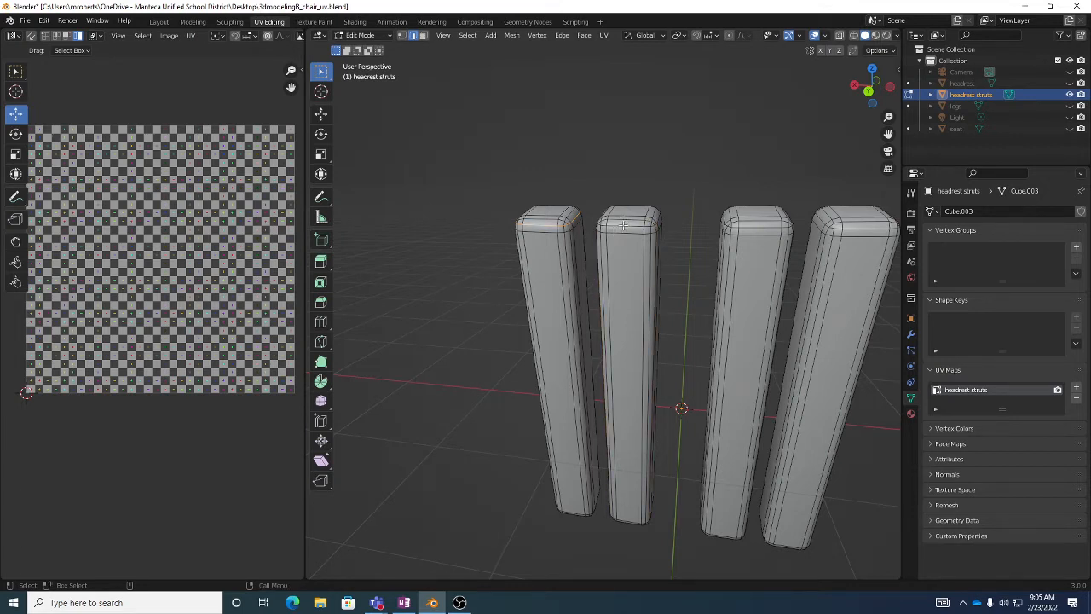
pyautogui.keyDown('alt'); pyautogui.keyDown('shift'); pyautogui.click(624, 224); pyautogui.keyUp('shift'); pyautogui.keyUp('alt')
pyautogui.moveTo(820, 250); pyautogui.dragTo(656, 179, button='middle')
pyautogui.rightClick(641, 175)
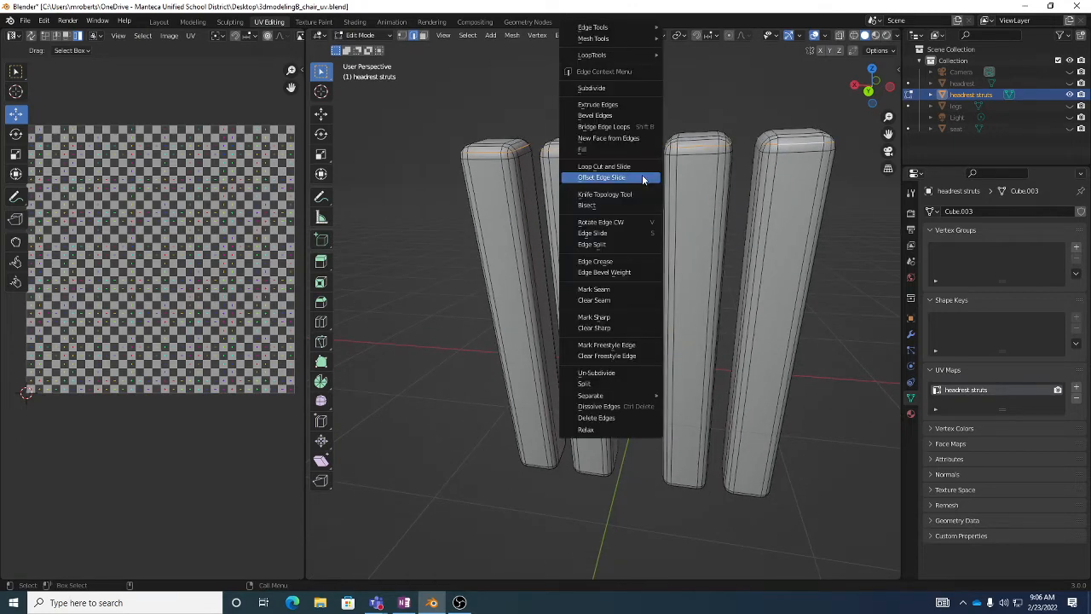
pyautogui.click(630, 289)
# Select the edge loop around the bottom cap of all four headrest struts and mark the loops as seams.
pyautogui.moveTo(686, 403); pyautogui.dragTo(735, 373, button='middle')
pyautogui.keyDown('alt'); pyautogui.click(724, 450); pyautogui.keyUp('alt')
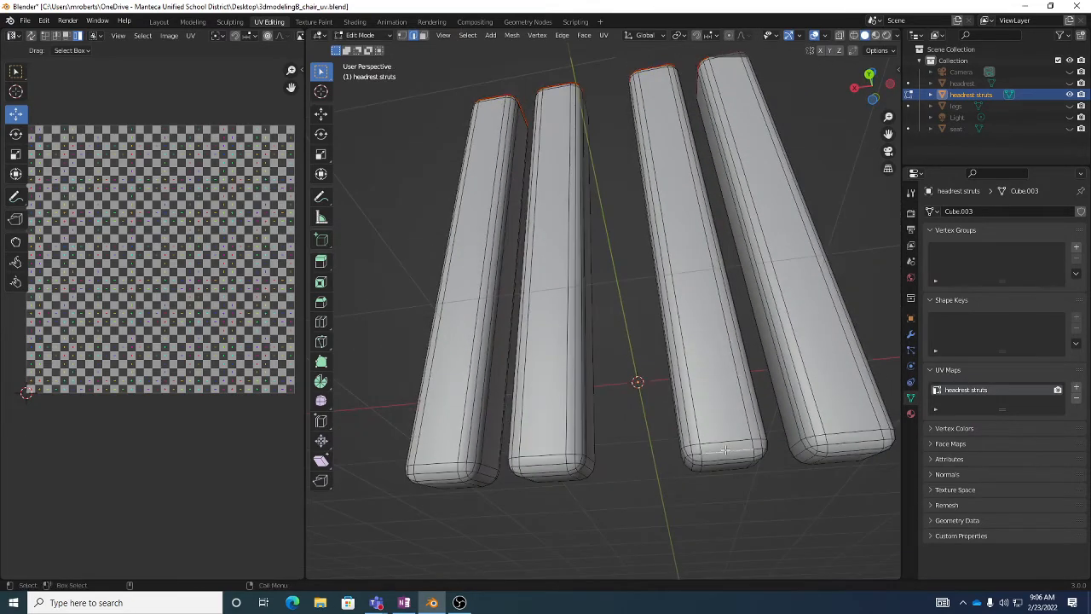
pyautogui.keyDown('alt'); pyautogui.keyDown('shift'); pyautogui.click(861, 441); pyautogui.keyUp('shift'); pyautogui.keyUp('alt')
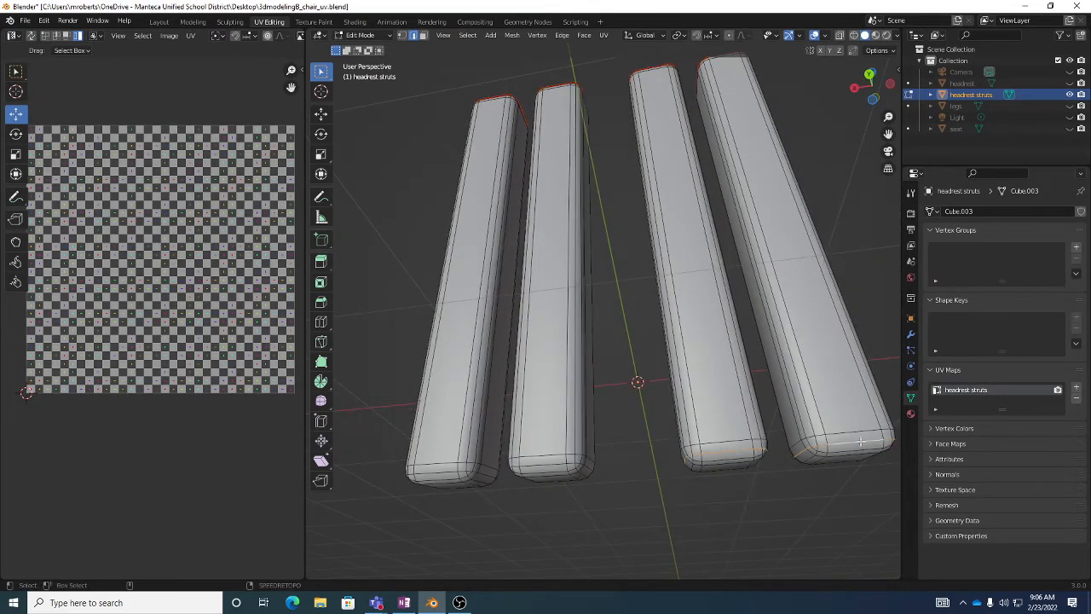
pyautogui.keyDown('alt'); pyautogui.keyDown('shift'); pyautogui.click(545, 466); pyautogui.keyUp('shift'); pyautogui.keyUp('alt')
pyautogui.keyDown('alt'); pyautogui.keyDown('shift'); pyautogui.click(439, 474); pyautogui.keyUp('shift'); pyautogui.keyUp('alt')
pyautogui.rightClick(629, 314)
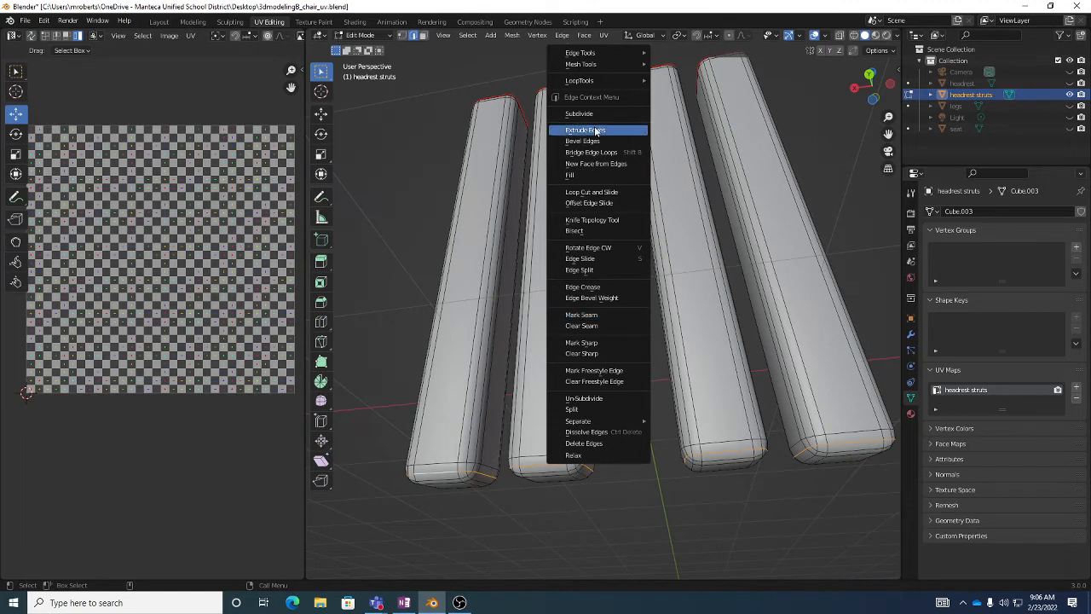
pyautogui.click(593, 315)
# Mark a seam along one lengthwise corner edge of the first outer strut, between its cap seams, and clear the selection.
pyautogui.keyDown('alt'); pyautogui.click(624, 372); pyautogui.keyUp('alt')
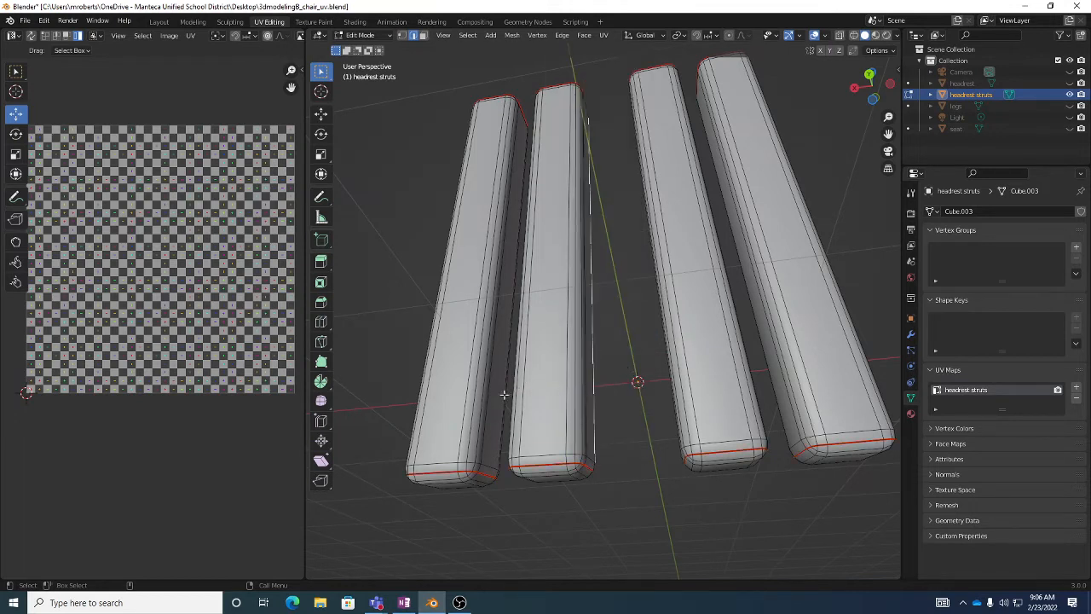
pyautogui.click(466, 464)
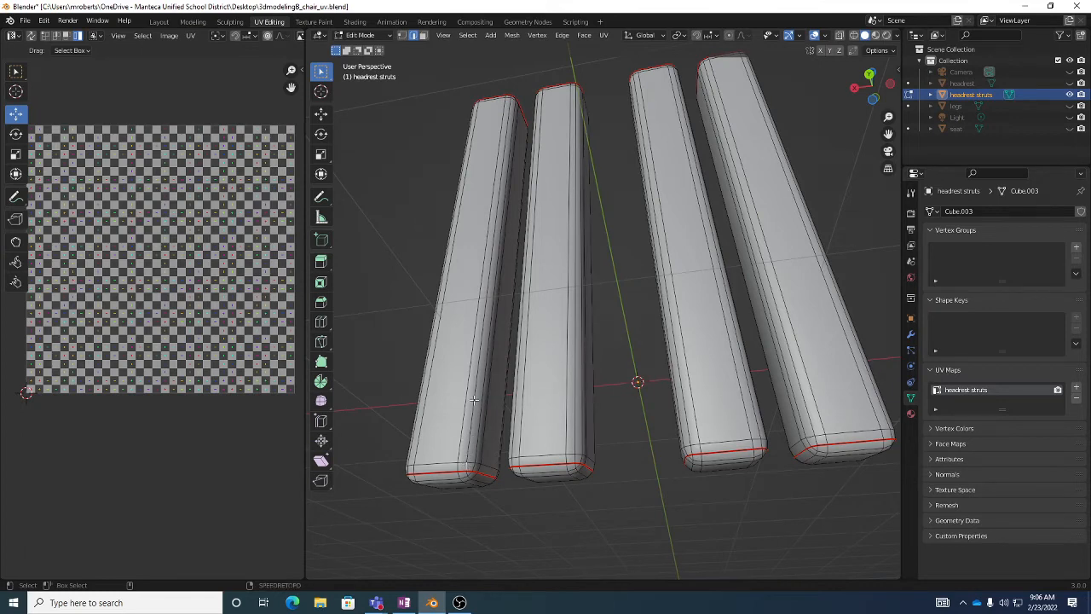
pyautogui.keyDown('shift'); pyautogui.click(474, 375); pyautogui.keyUp('shift')
pyautogui.moveTo(523, 117); pyautogui.dragTo(495, 134, button='middle')
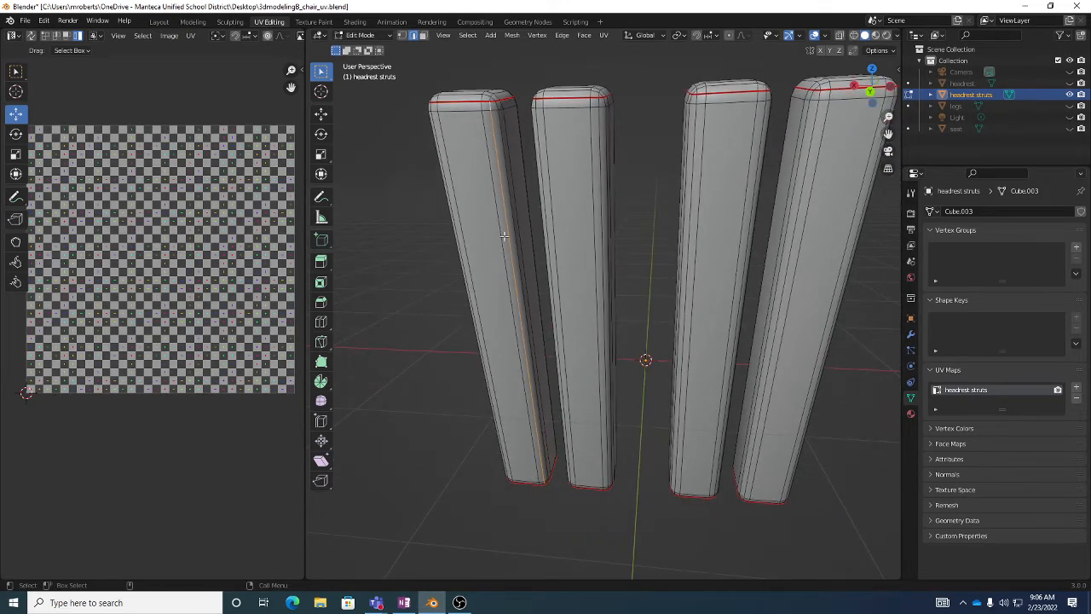
pyautogui.rightClick(426, 293)
pyautogui.click(424, 292)
pyautogui.moveTo(617, 171); pyautogui.dragTo(581, 151, button='middle')
pyautogui.hotkey('alt', 'a')
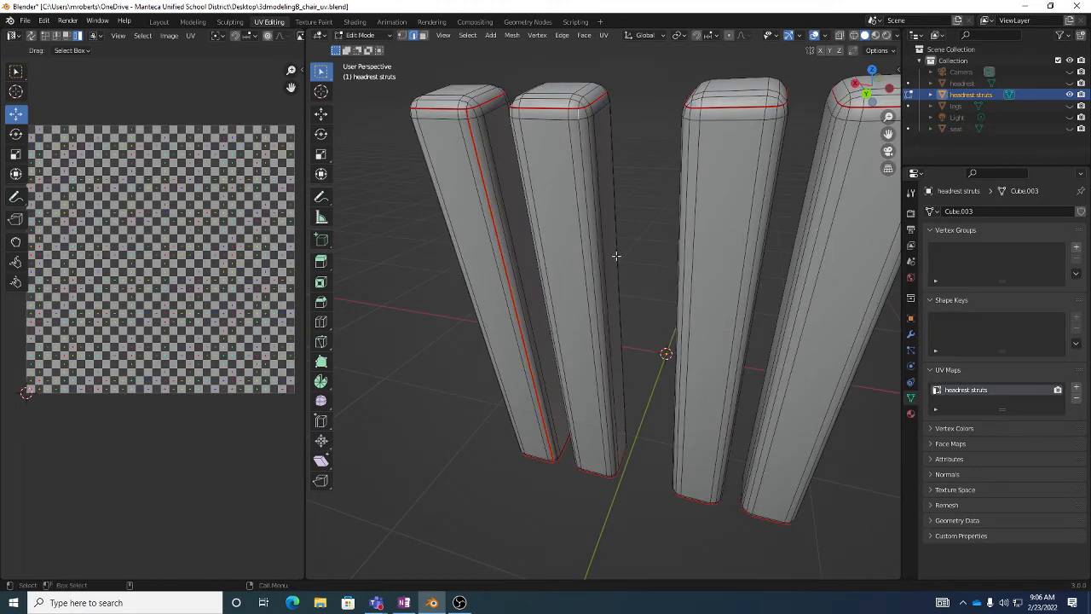
# Select the shortest path along a lengthwise corner edge of the second strut, between its cap seams, and mark it as a seam.
pyautogui.moveTo(616, 256); pyautogui.dragTo(605, 209, button='middle')
pyautogui.scroll(-5, 605, 209)
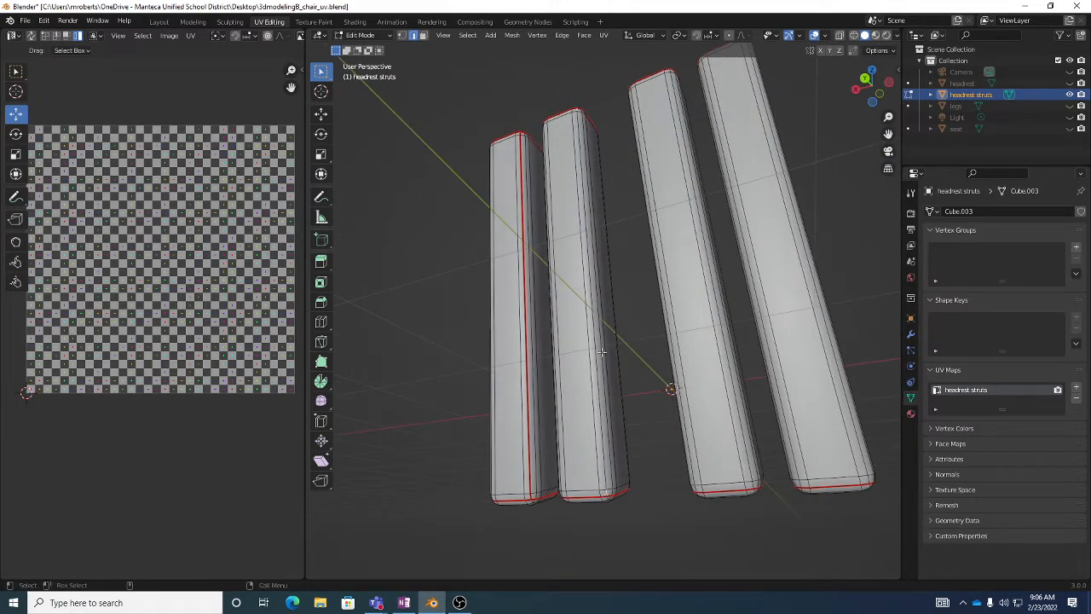
pyautogui.click(469, 37)
pyautogui.moveTo(501, 240)
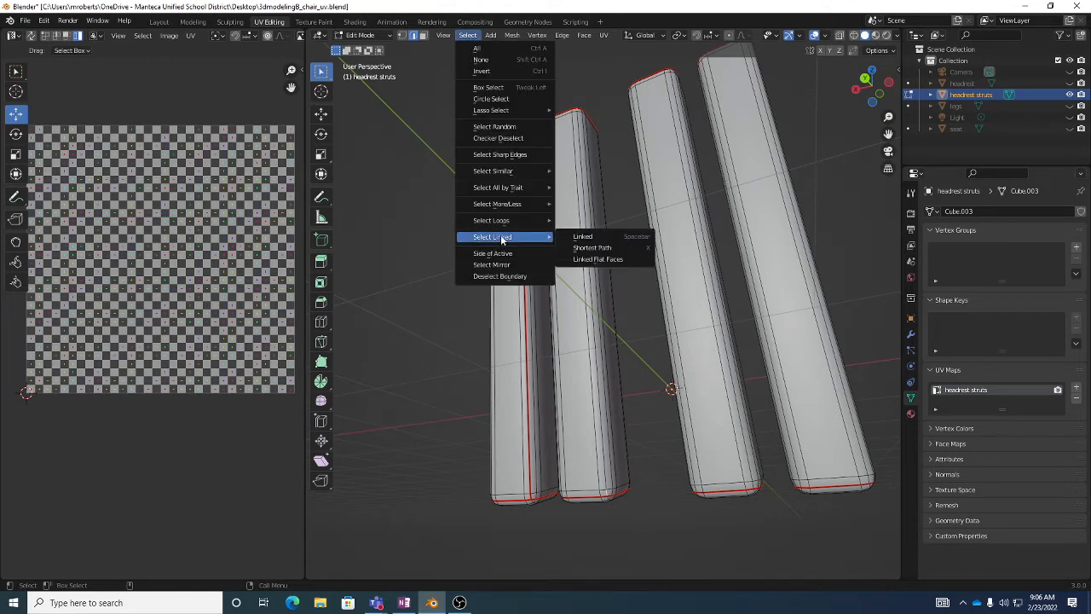
pyautogui.click(602, 251)
pyautogui.moveTo(601, 145); pyautogui.dragTo(575, 174, button='middle')
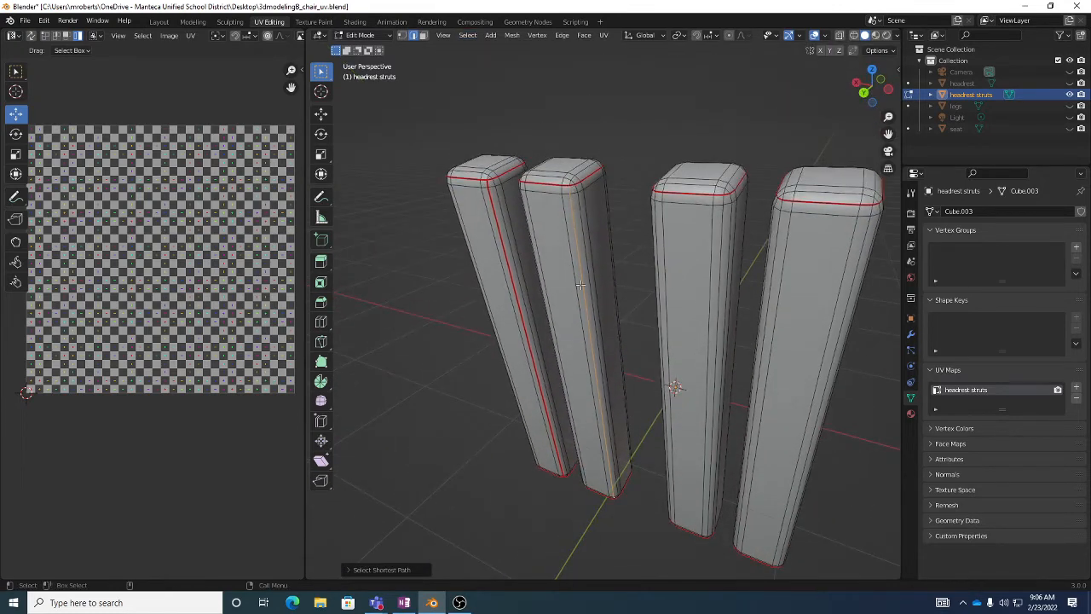
pyautogui.keyDown('shift'); pyautogui.moveTo(605, 378); pyautogui.dragTo(593, 276, button='middle'); pyautogui.keyUp('shift')
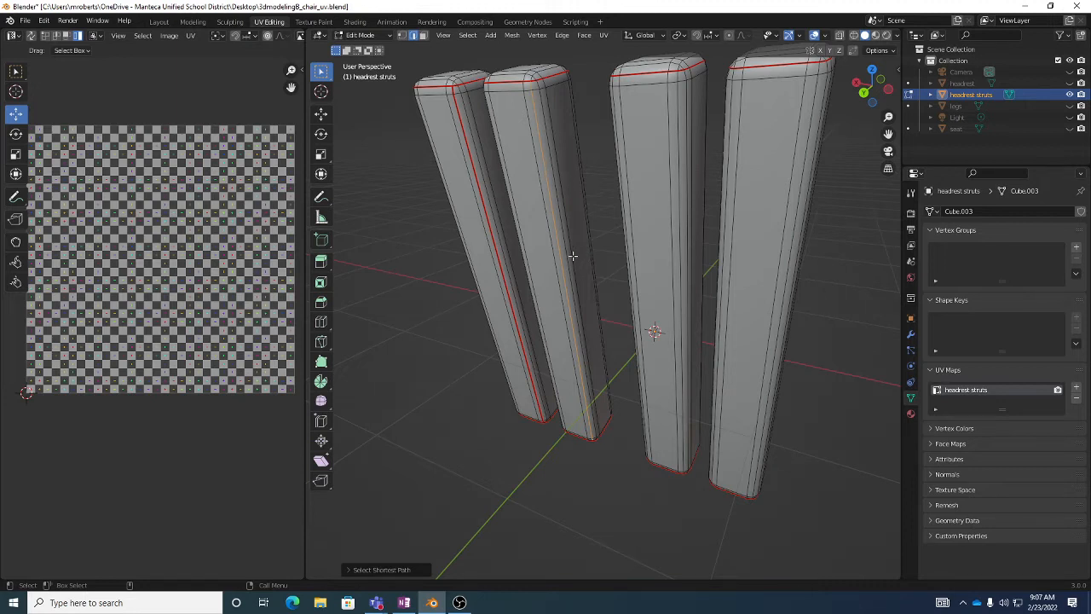
pyautogui.rightClick(598, 281)
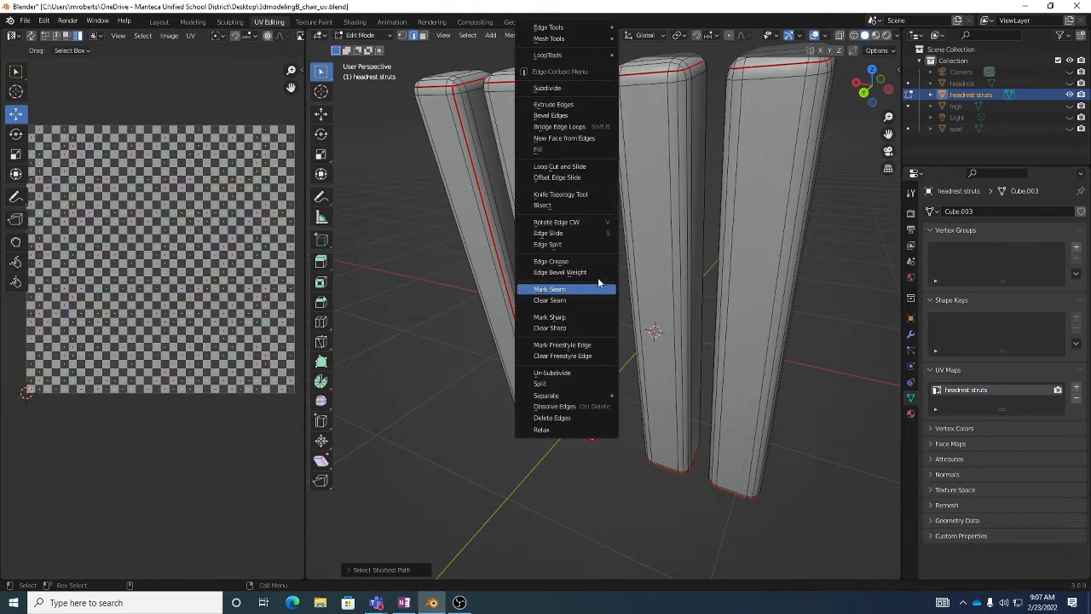
pyautogui.click(599, 288)
# Mark a seam along a lengthwise corner edge of the third strut, from its top cap seam to its bottom one.
pyautogui.moveTo(599, 288); pyautogui.dragTo(662, 92, button='middle')
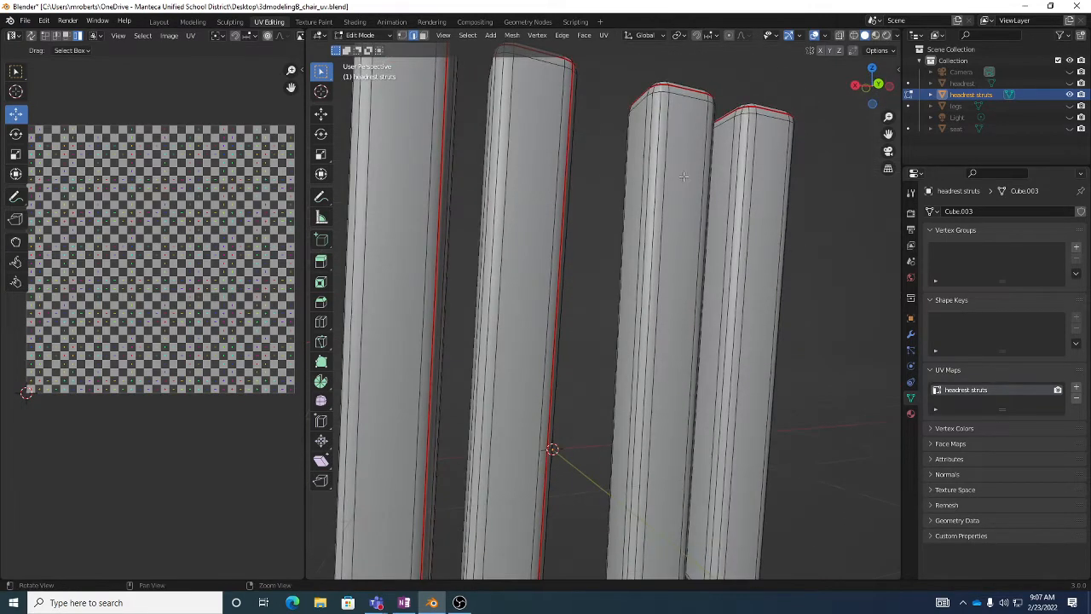
pyautogui.scroll(3, 664, 230)
pyautogui.moveTo(650, 242); pyautogui.dragTo(654, 411, button='middle')
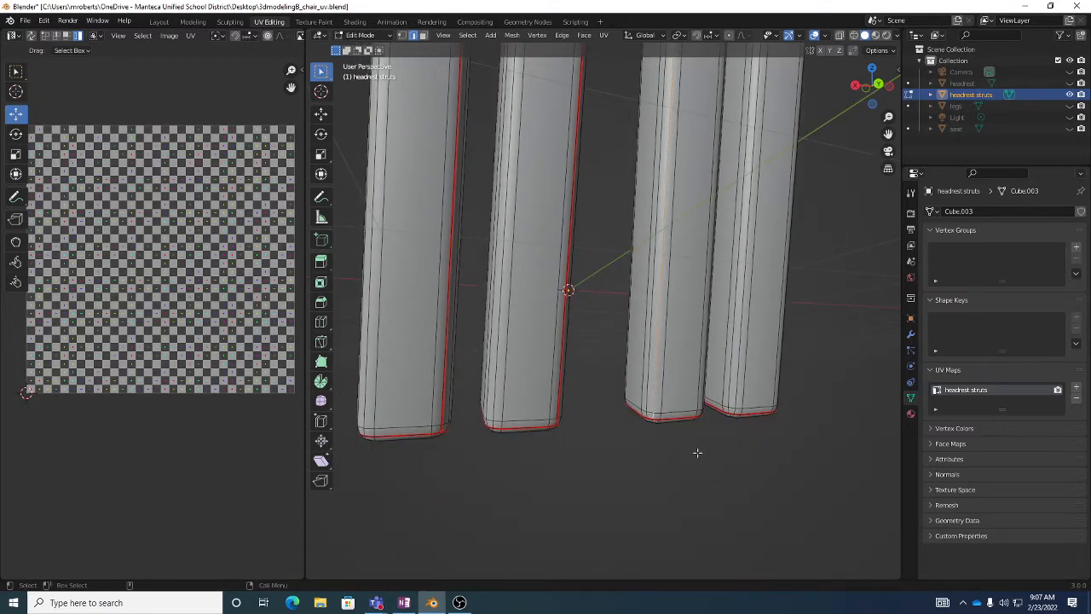
pyautogui.rightClick(737, 459)
pyautogui.click(730, 436)
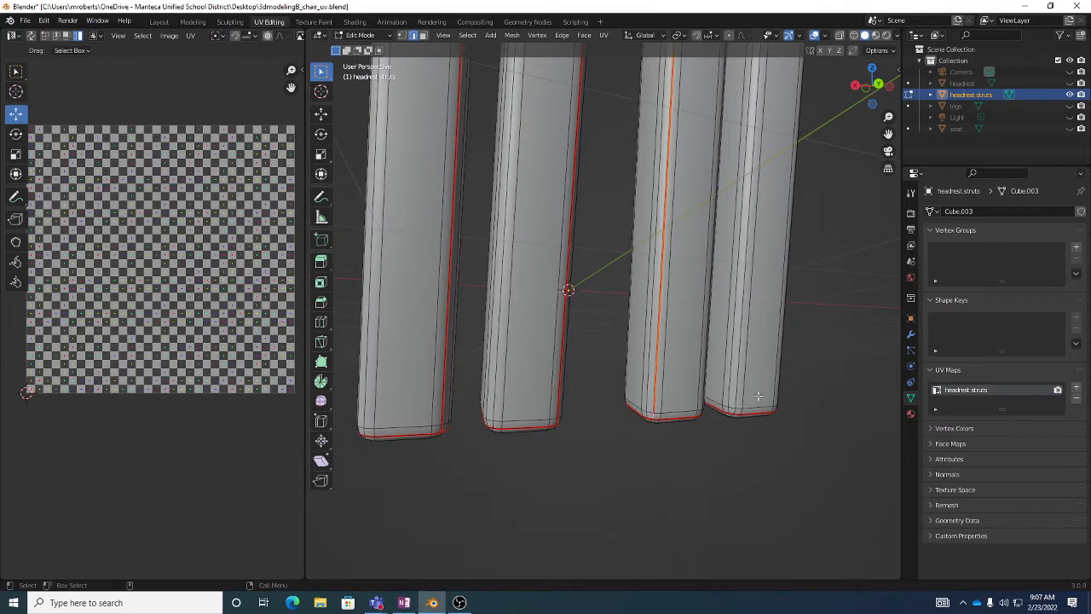
# Select the shortest path along a lengthwise corner edge of the fourth strut, mark it as a seam and check the seams.
pyautogui.moveTo(730, 436); pyautogui.dragTo(690, 364, button='middle')
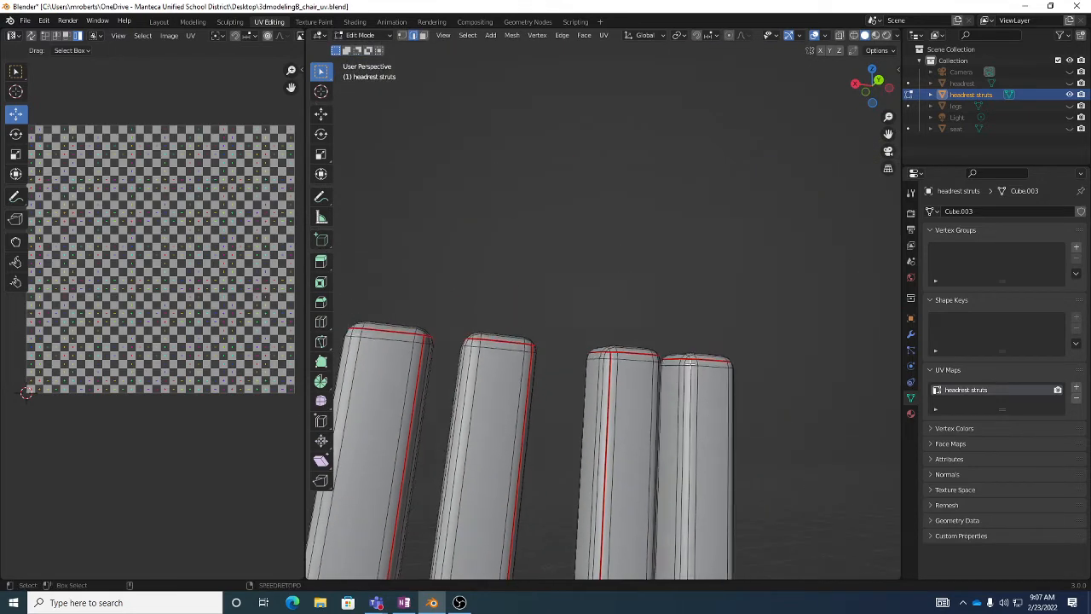
pyautogui.keyDown('ctrl'); pyautogui.click(742, 340); pyautogui.keyUp('ctrl')
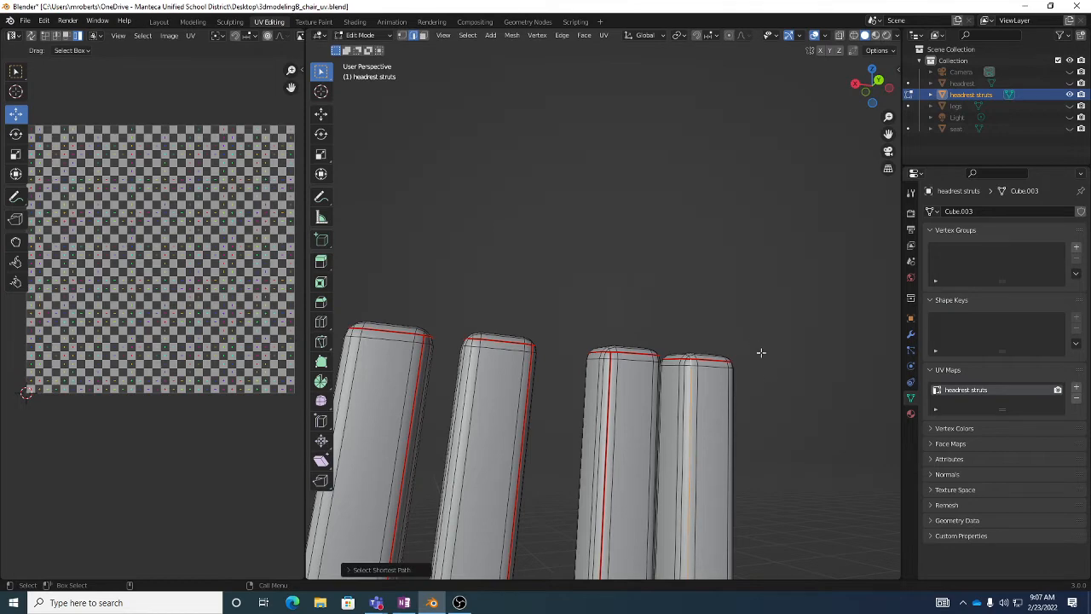
pyautogui.moveTo(759, 353); pyautogui.dragTo(717, 345, button='middle')
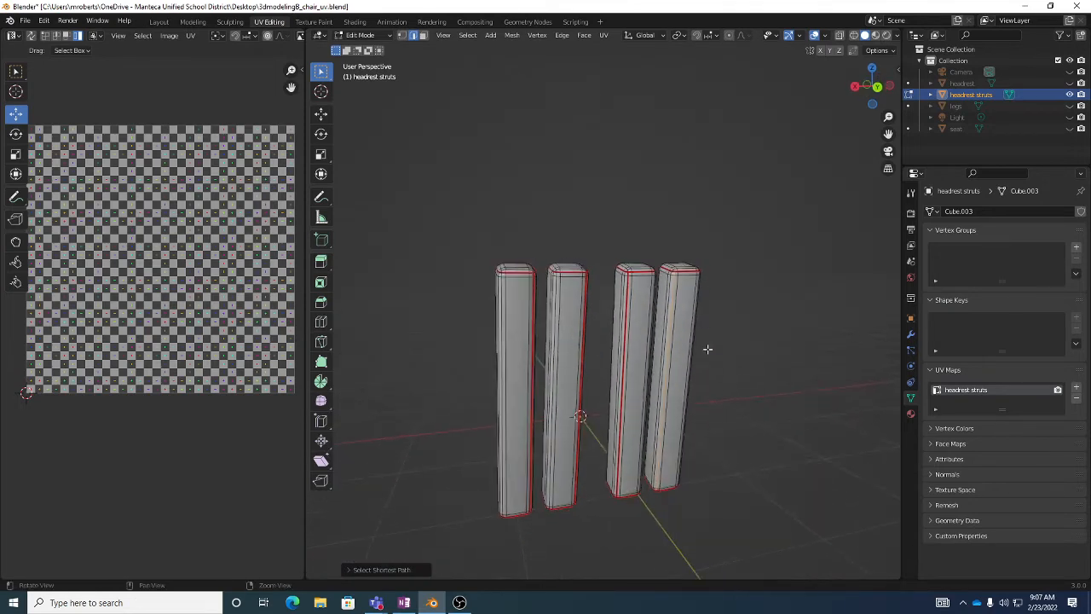
pyautogui.click(469, 34)
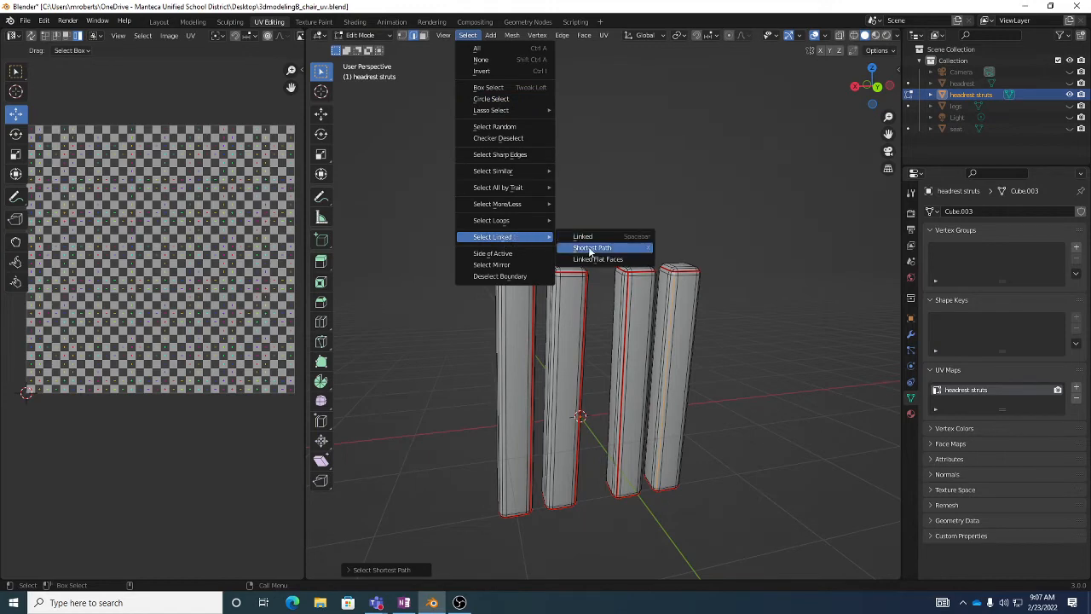
pyautogui.rightClick(769, 263)
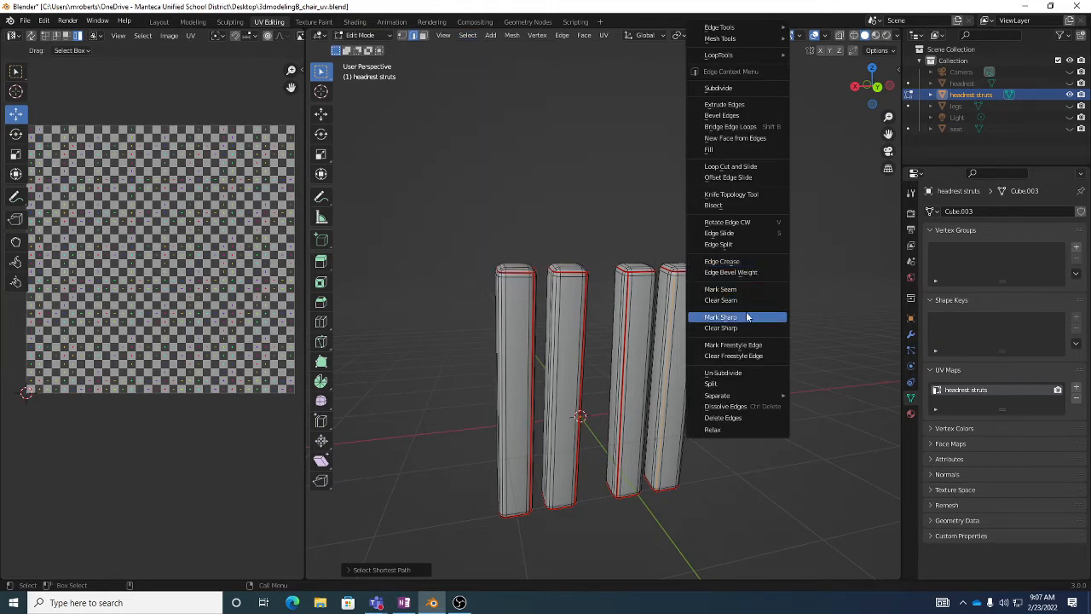
pyautogui.click(748, 289)
pyautogui.moveTo(770, 310)
pyautogui.mouseDown(button='middle')
pyautogui.moveTo(714, 341)
pyautogui.moveTo(771, 326)
pyautogui.moveTo(762, 321)
pyautogui.mouseUp(button='middle')
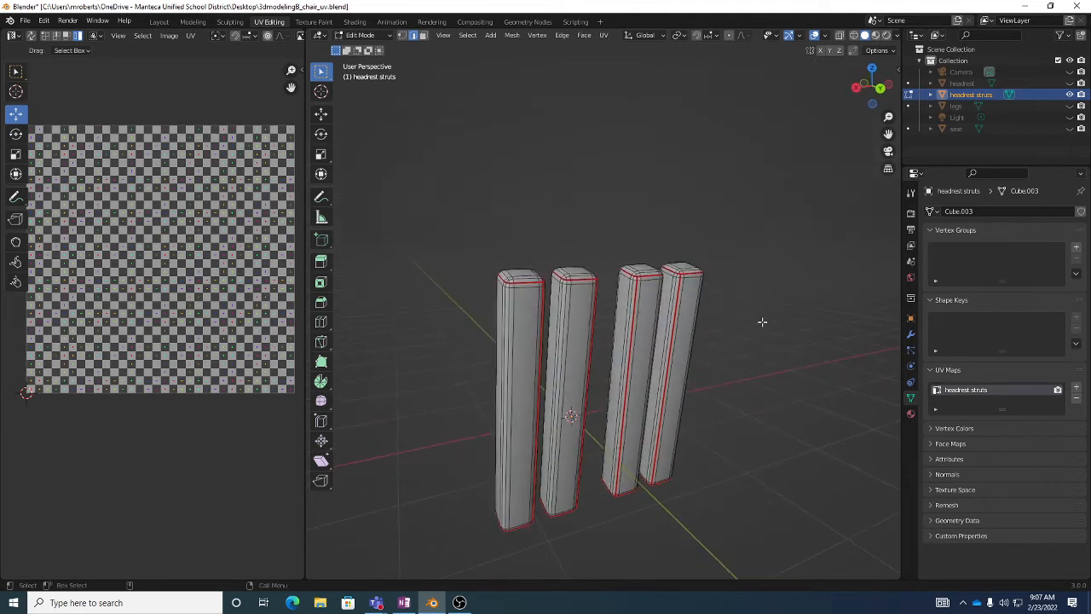
# Select all geometry of the headrest struts and unwrap it along the marked seams.
pyautogui.press('a')
pyautogui.press('u')
pyautogui.click(704, 286)
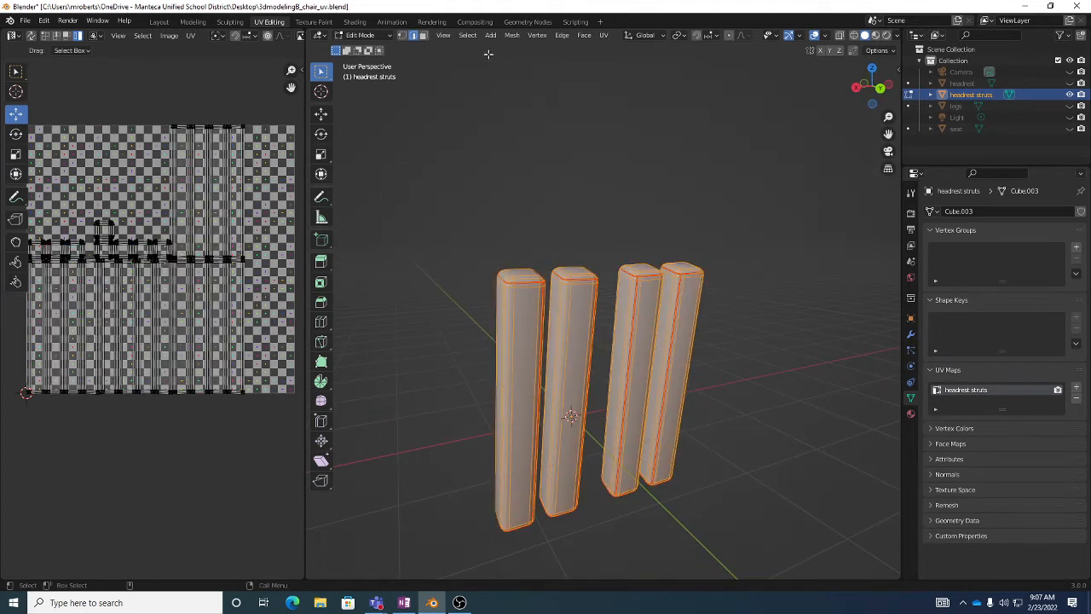
pyautogui.click(470, 36)
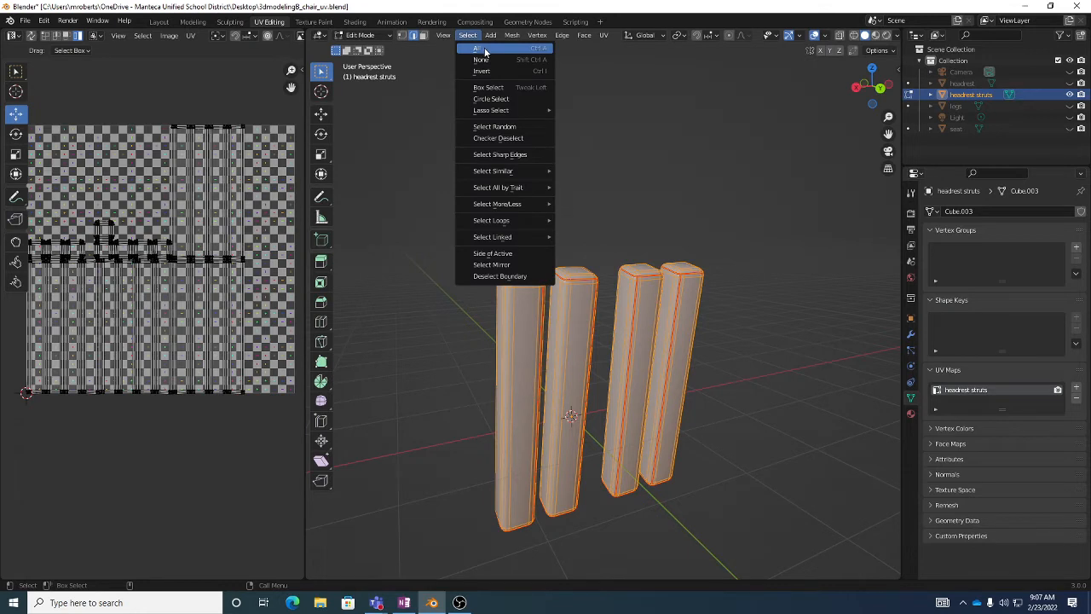
pyautogui.click(485, 52)
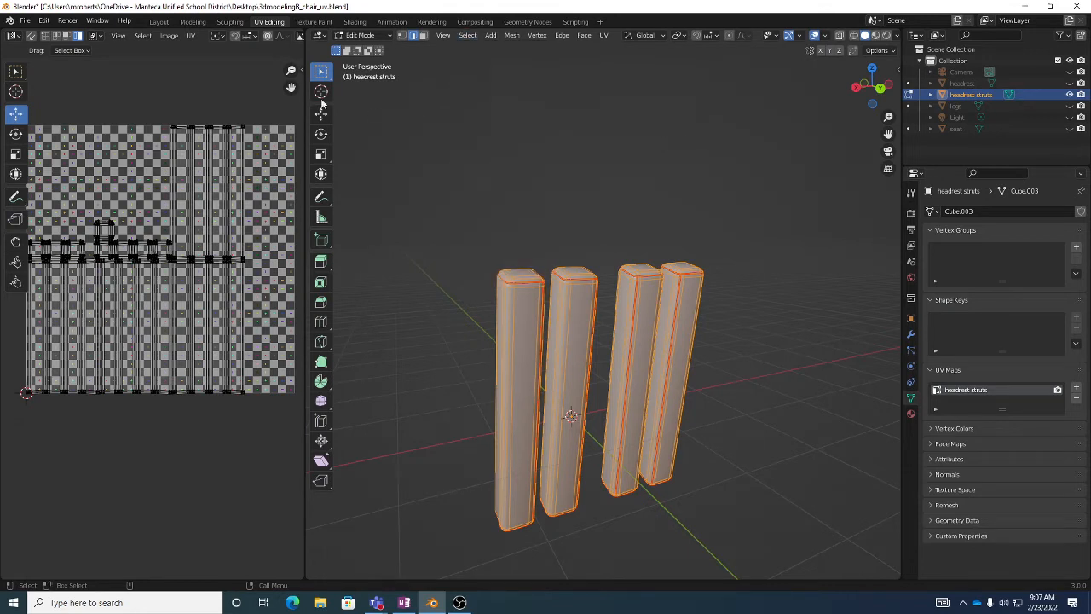
pyautogui.click(192, 36)
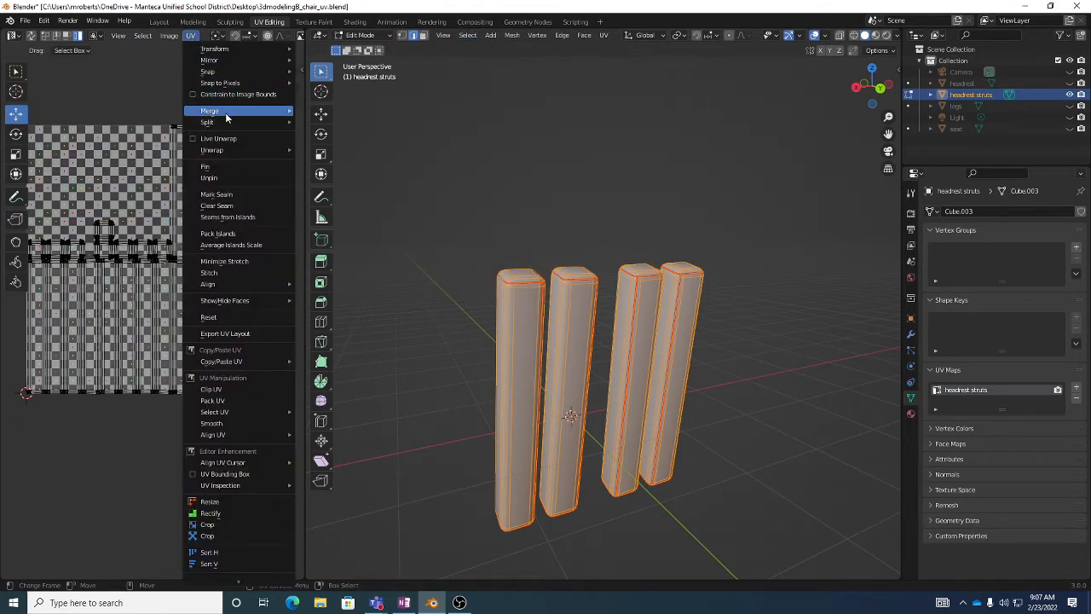
pyautogui.moveTo(226, 151)
pyautogui.click(332, 151)
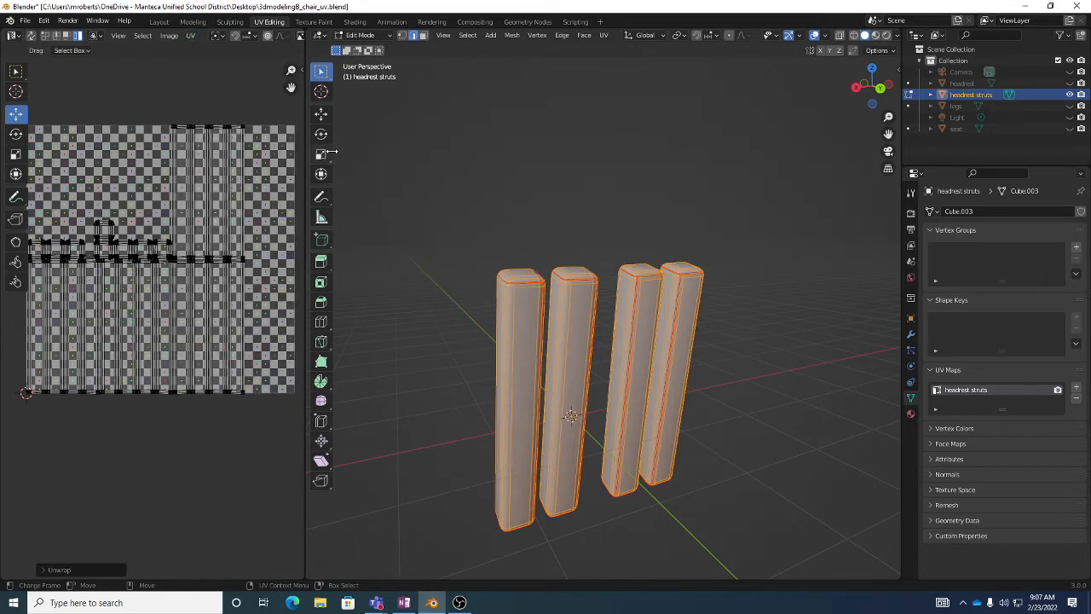
# Display the struts' checker texture in Material Preview shading, return to Object Mode and unhide the legs.
pyautogui.click(874, 36)
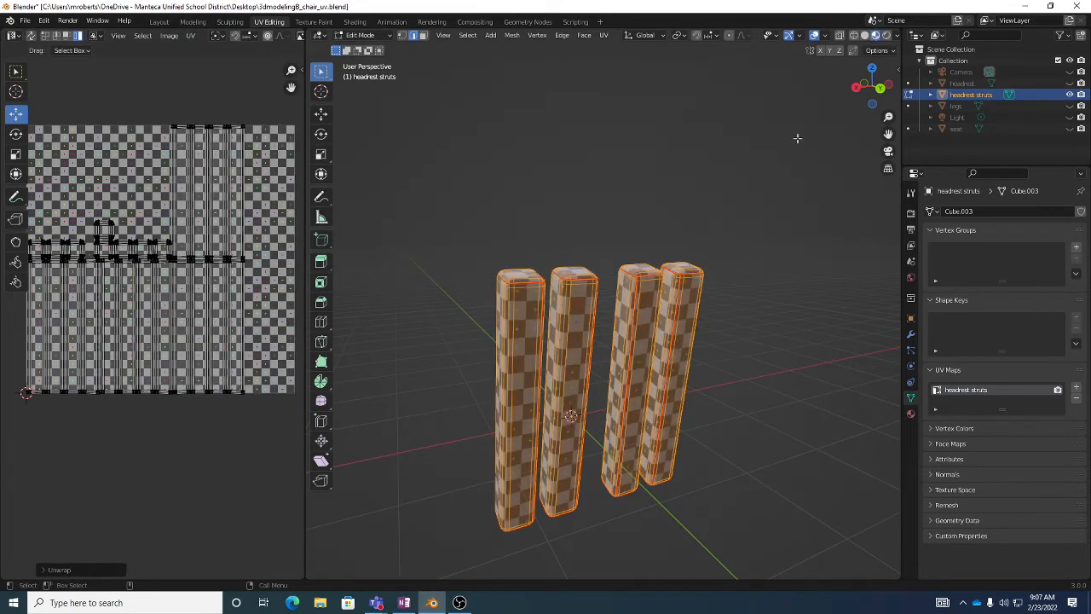
pyautogui.press('Tab')
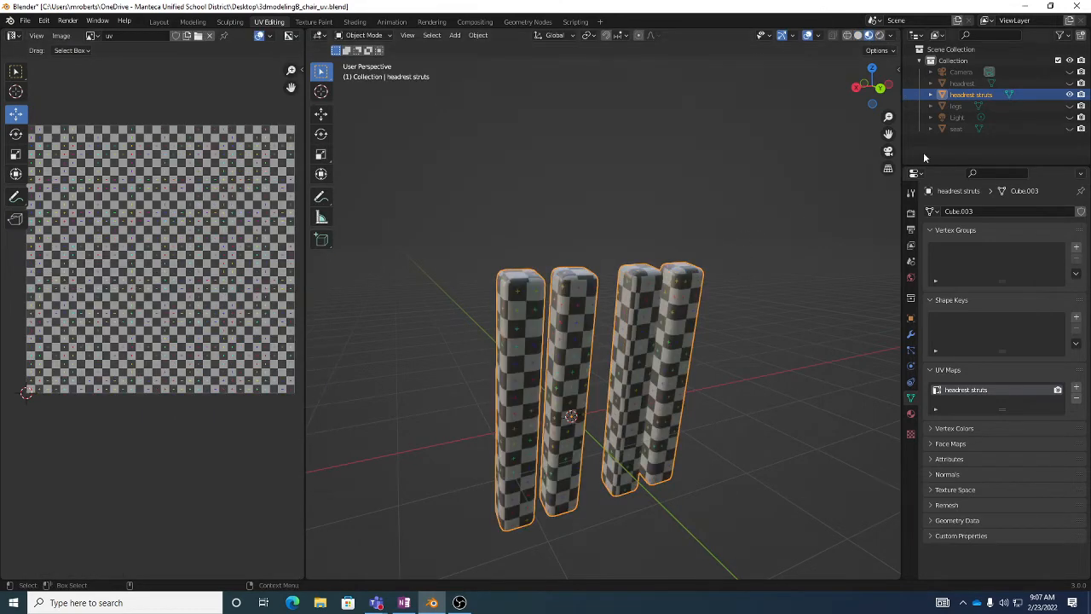
pyautogui.click(1070, 106)
pyautogui.moveTo(682, 299); pyautogui.dragTo(715, 327, button='middle')
pyautogui.moveTo(725, 260); pyautogui.dragTo(710, 268, button='middle')
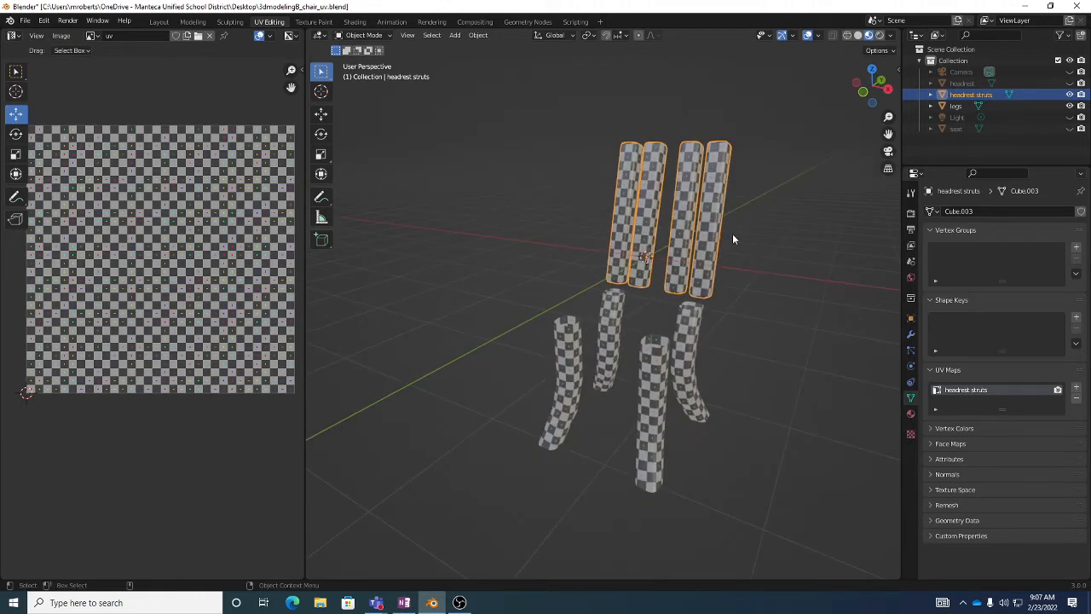
# Select the headrest struts and the legs, with the legs as active object, and join them into one object.
pyautogui.keyDown('shift'); pyautogui.click(691, 320); pyautogui.keyUp('shift')
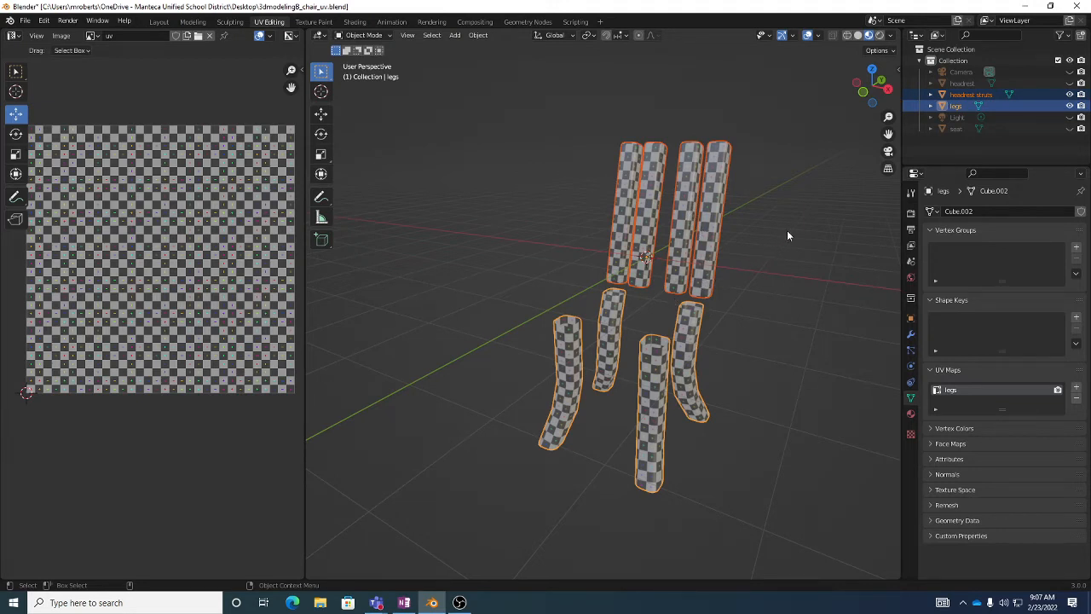
pyautogui.click(359, 39)
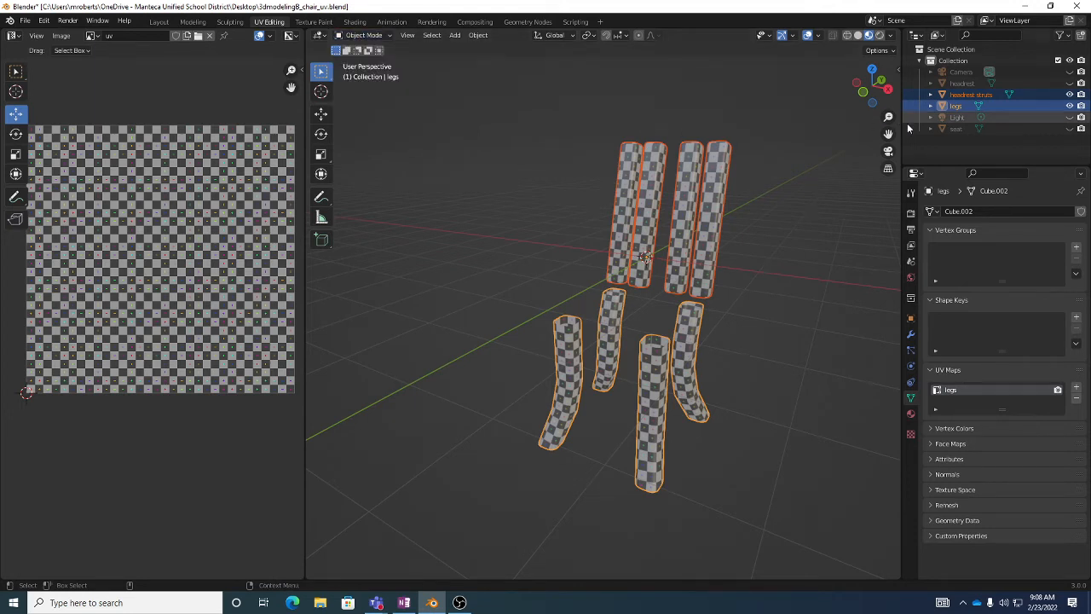
pyautogui.keyDown('shift'); pyautogui.click(697, 247); pyautogui.keyUp('shift')
pyautogui.keyDown('shift'); pyautogui.click(690, 312); pyautogui.keyUp('shift')
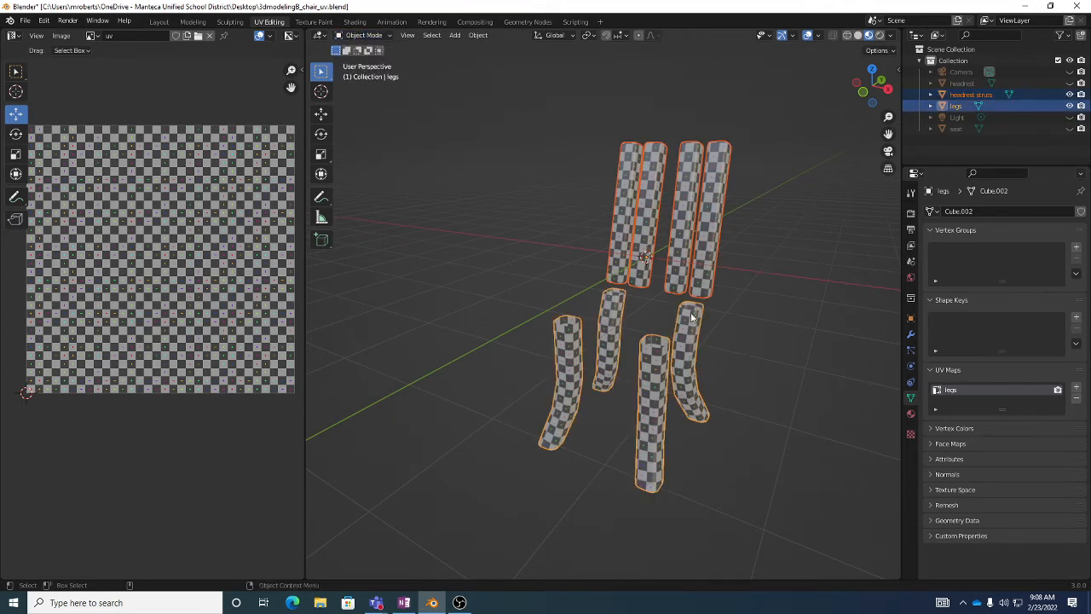
pyautogui.rightClick(793, 252)
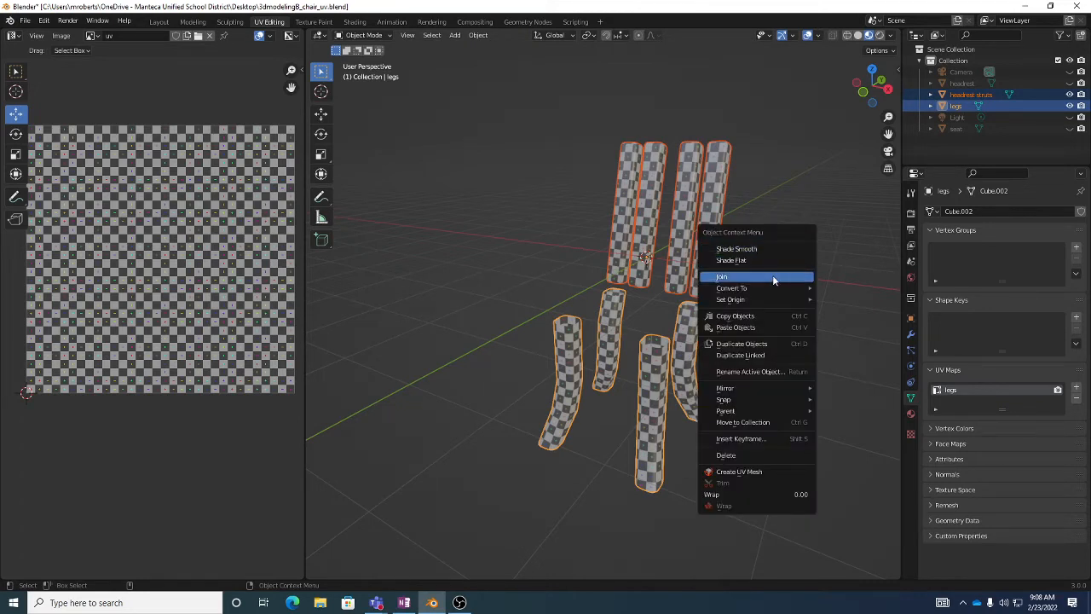
pyautogui.click(773, 279)
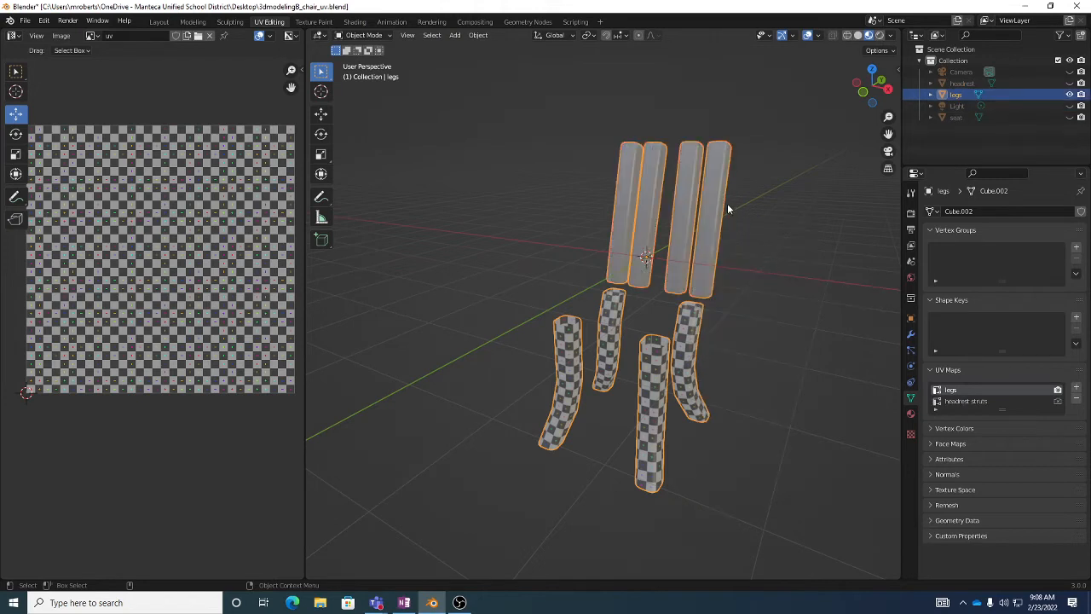
# Keep the legs UV map active and select all geometry of the joined object in Edit Mode.
pyautogui.click(963, 402)
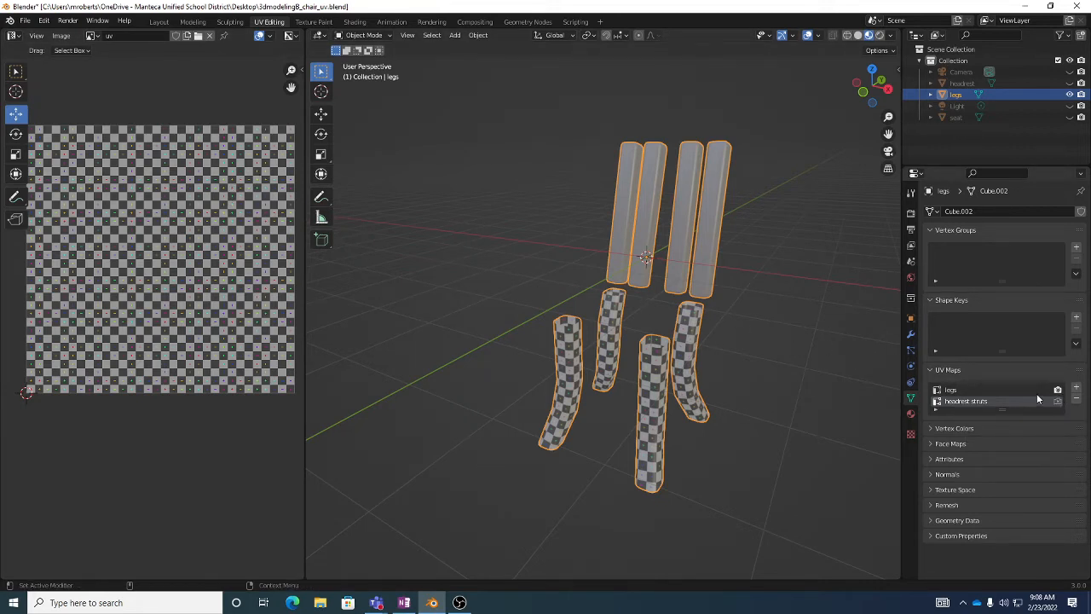
pyautogui.click(955, 391)
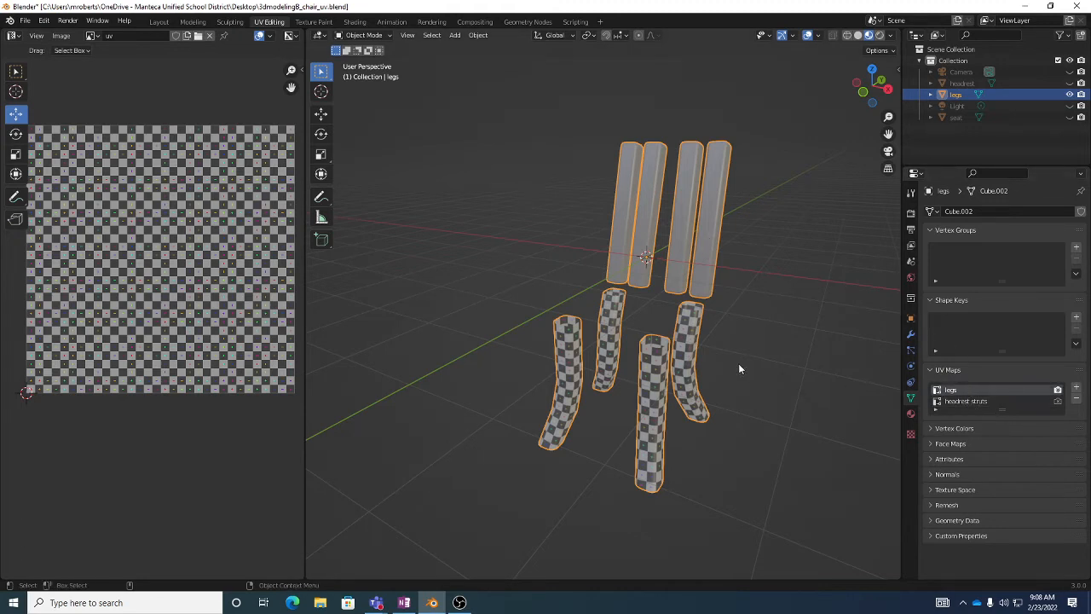
pyautogui.press('Tab')
pyautogui.press('a')
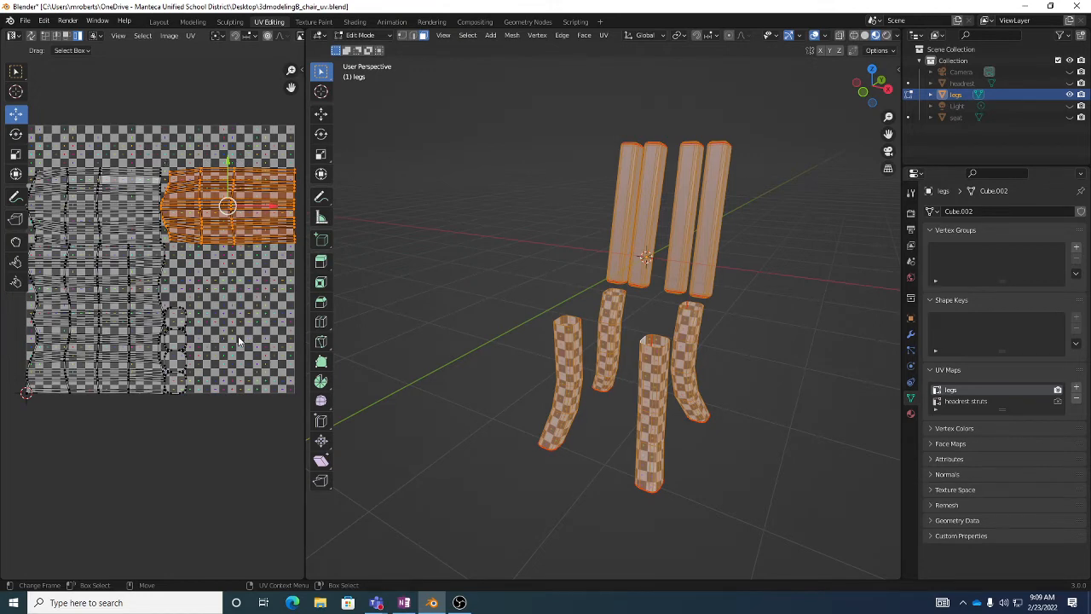
# Compare the headrest struts and legs UV maps by switching the active and render map between them, ending on legs.
pyautogui.click(964, 401)
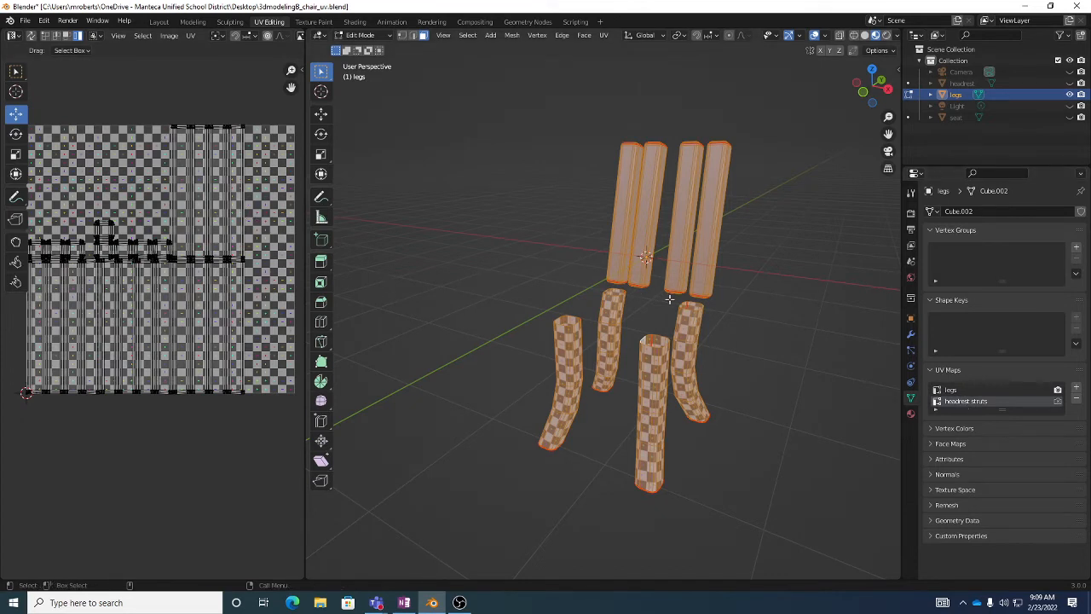
pyautogui.click(1059, 402)
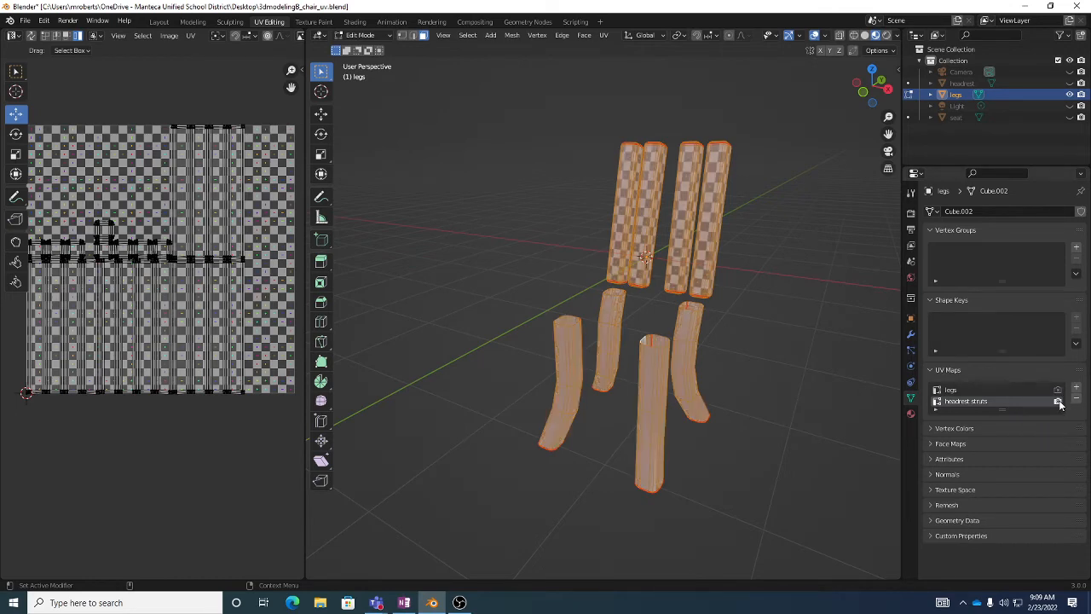
pyautogui.click(989, 390)
pyautogui.click(1058, 390)
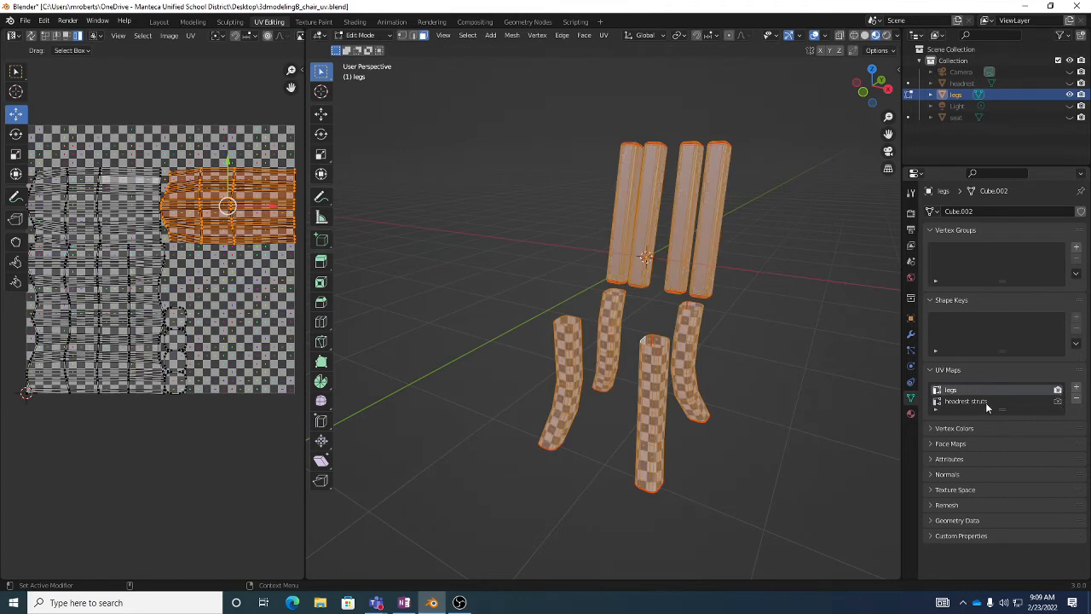
# Remove the headrest struts UV map from the joined object, keeping only the legs map.
pyautogui.click(989, 401)
pyautogui.click(1077, 402)
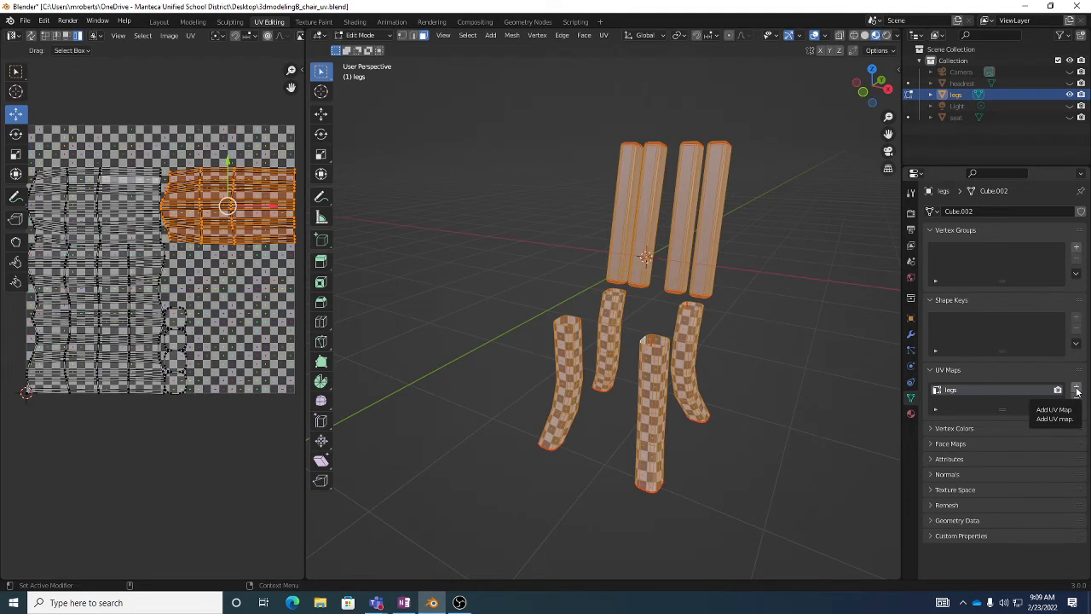
pyautogui.doubleClick(974, 390)
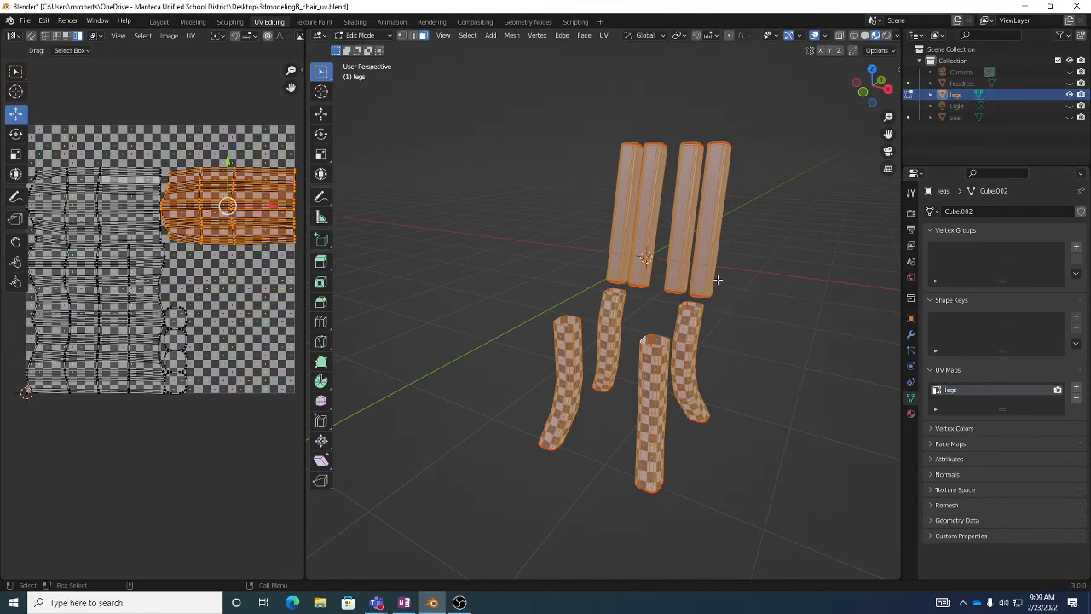
# Unwrap the selected legs and headrest struts together into the single legs UV map.
pyautogui.moveTo(718, 279); pyautogui.dragTo(690, 252, button='middle')
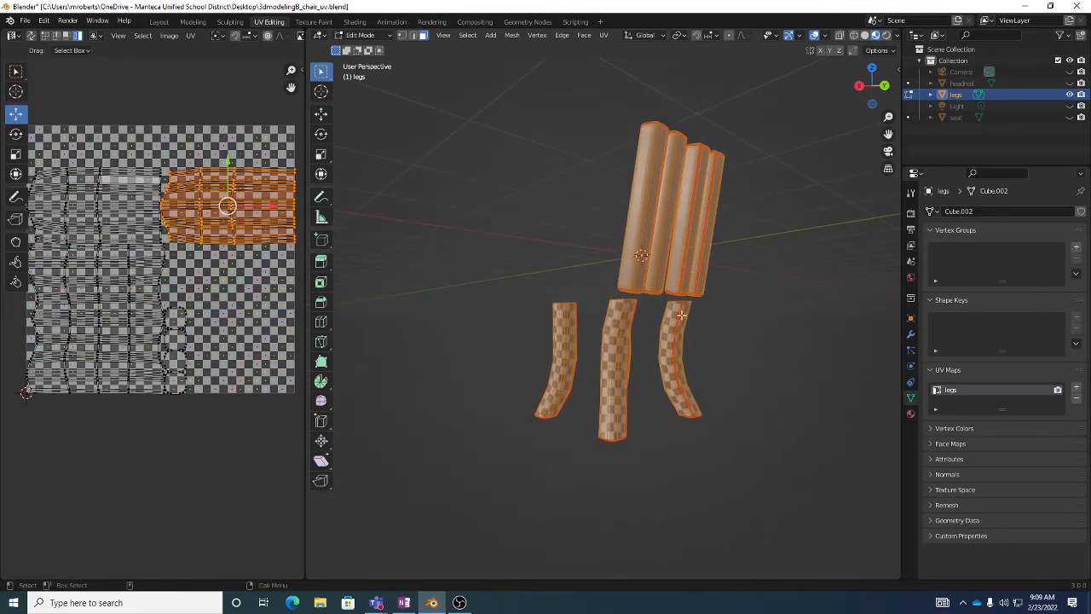
pyautogui.moveTo(668, 318); pyautogui.dragTo(756, 311, button='middle')
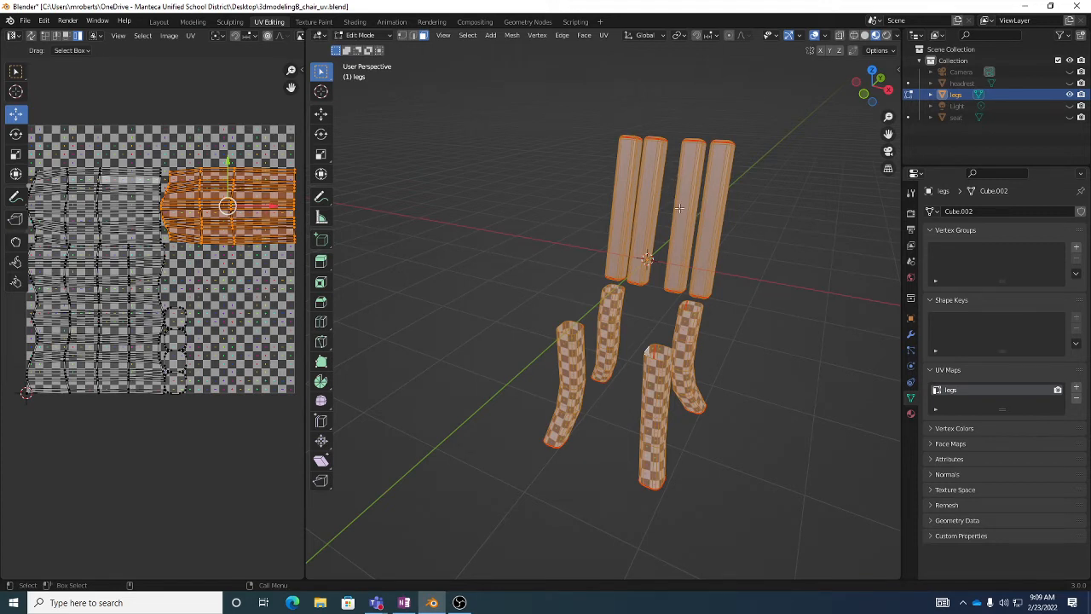
pyautogui.click(190, 36)
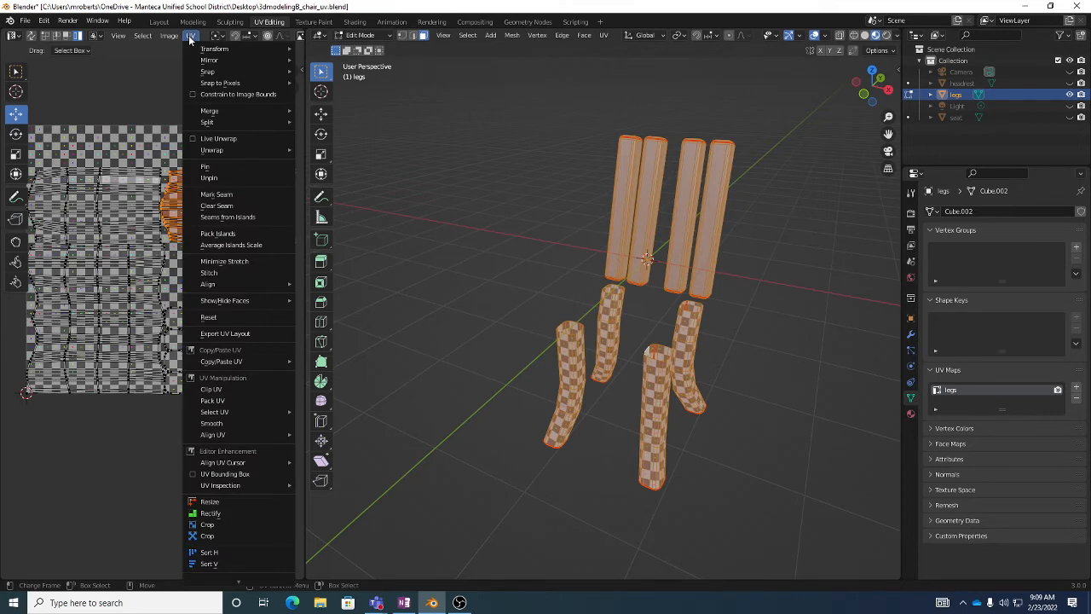
pyautogui.moveTo(207, 151)
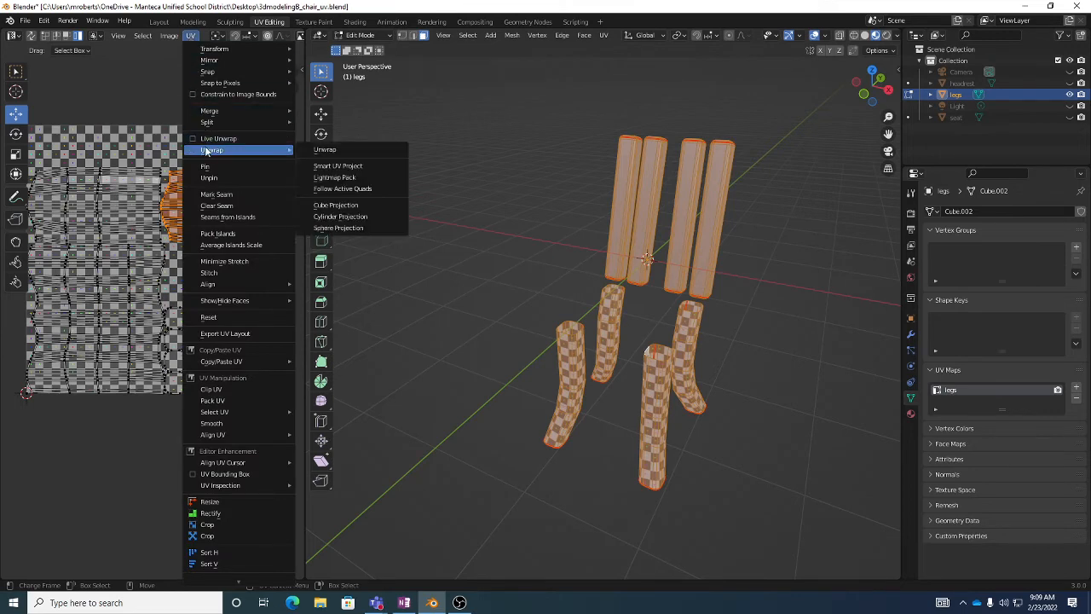
pyautogui.click(337, 154)
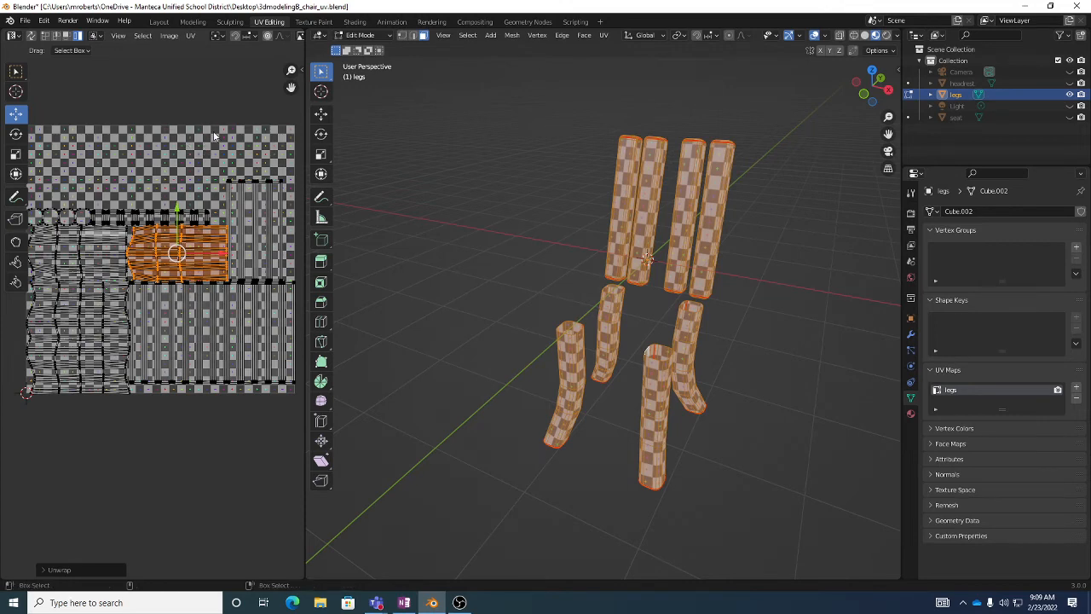
# Select all UV islands of the joined object and pack them to fill the UV space.
pyautogui.press('a')
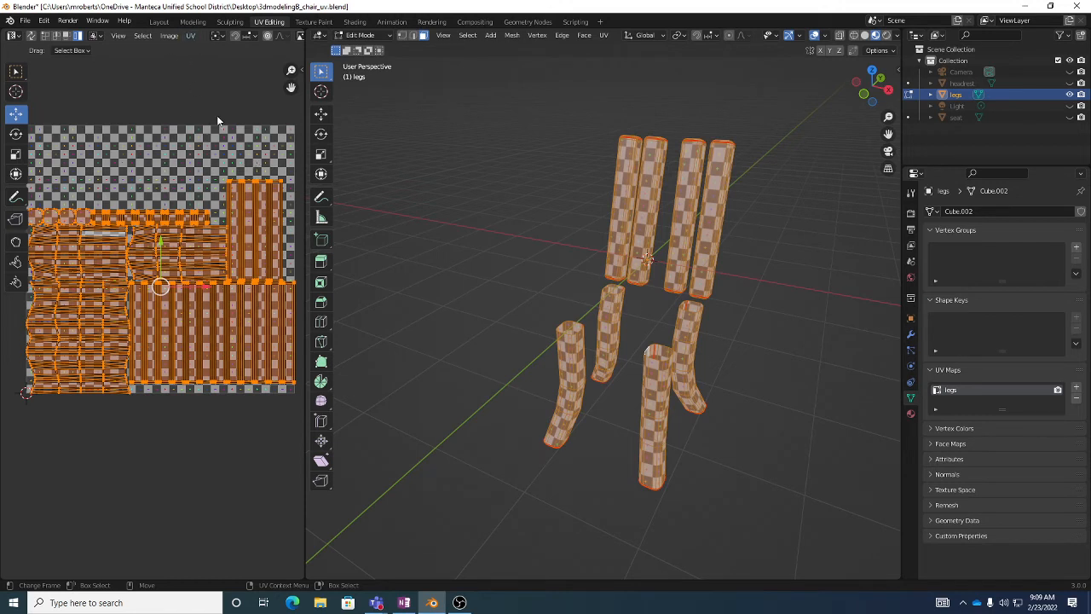
pyautogui.click(191, 36)
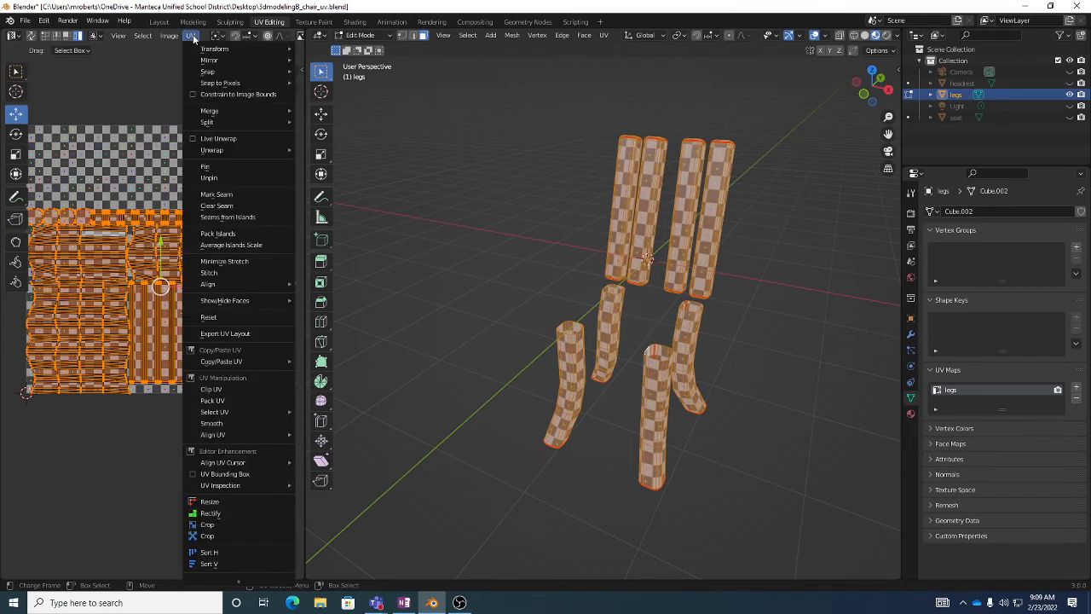
pyautogui.click(236, 232)
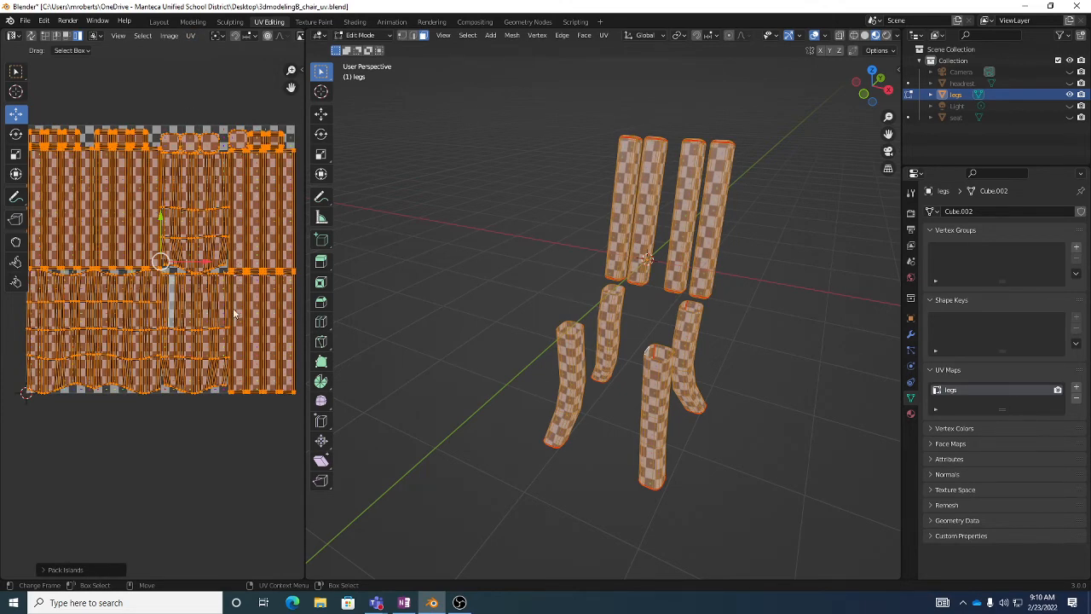
# Try enlarging one leg's UV island in the packed layout to examine its checker scale, and undo the resize.
pyautogui.click(237, 341)
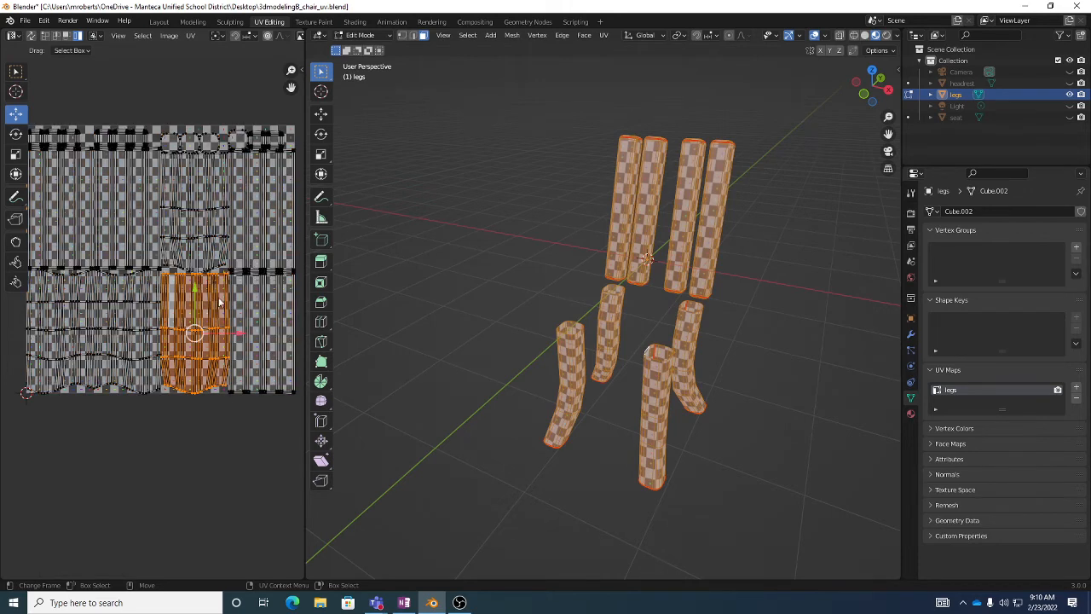
pyautogui.moveTo(648, 273); pyautogui.dragTo(687, 268, button='middle')
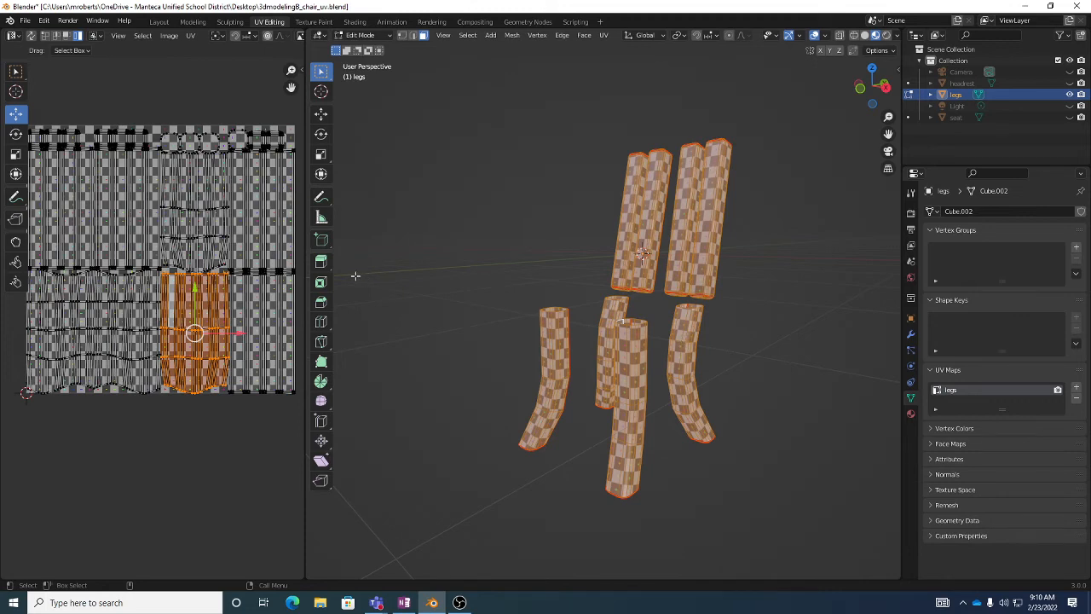
pyautogui.press('s')
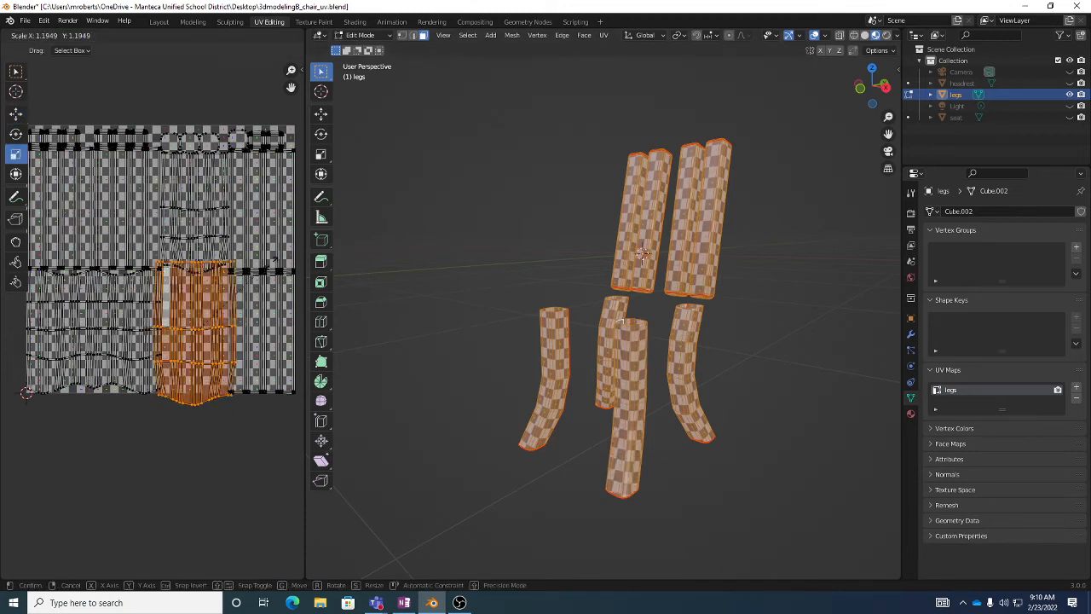
pyautogui.click(517, 361)
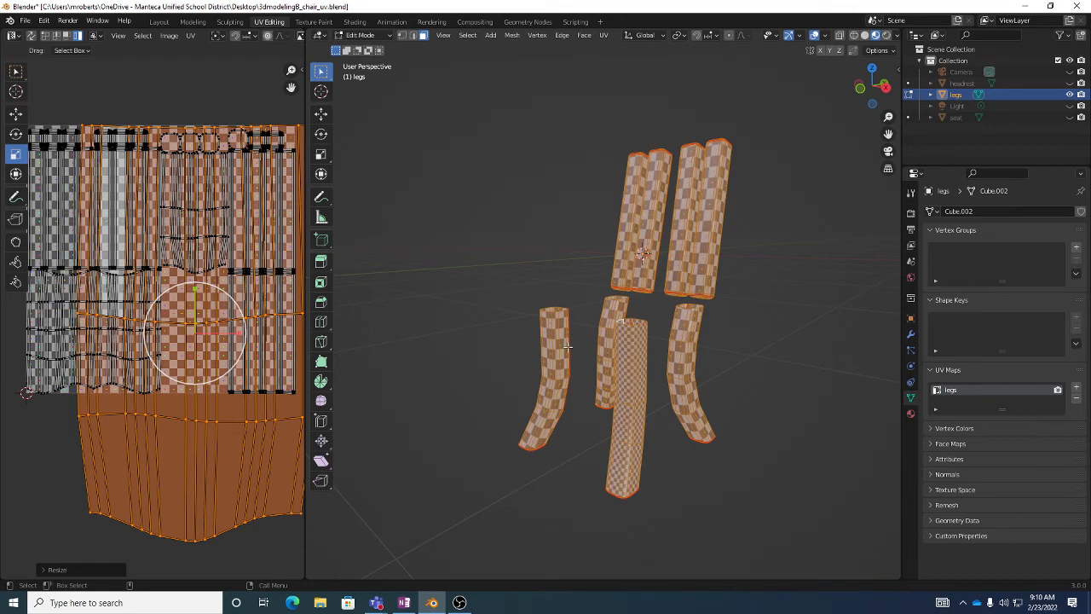
pyautogui.hotkey('ctrl', 'z')
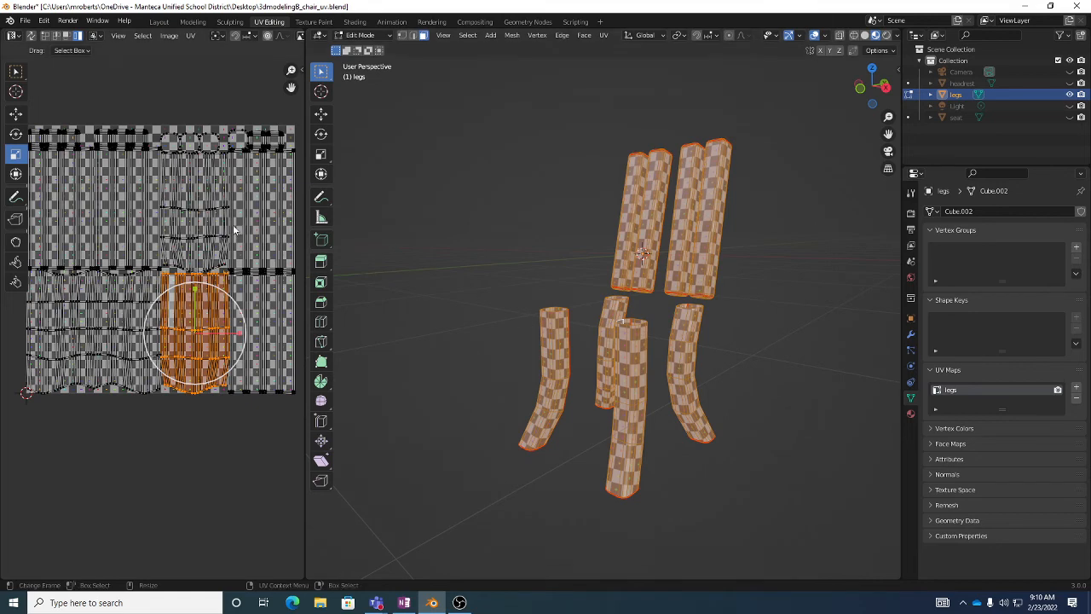
pyautogui.moveTo(216, 195); pyautogui.dragTo(202, 187, button='middle')
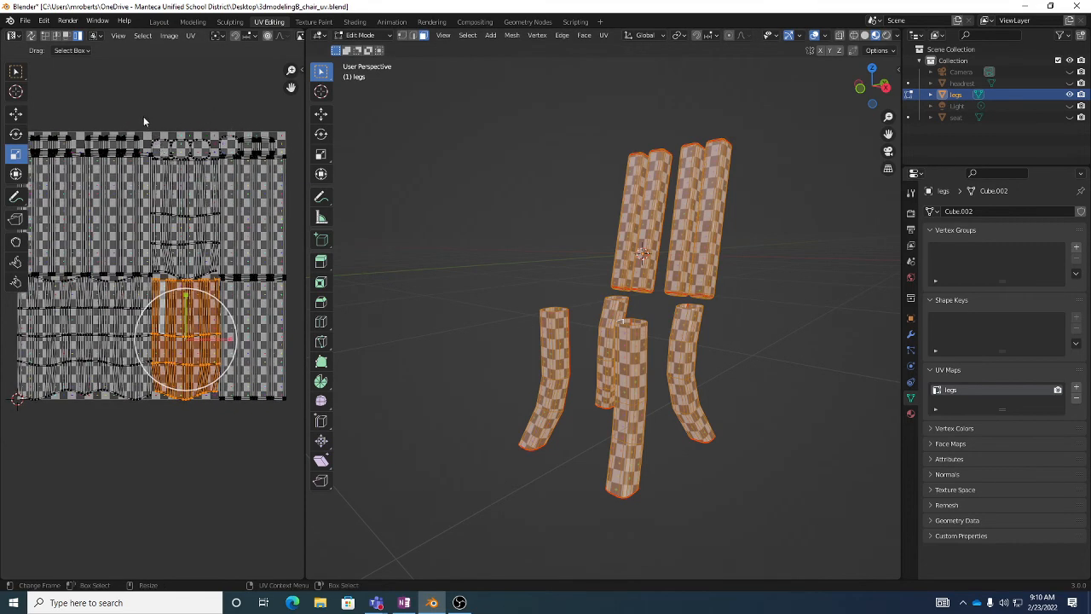
# Run Pack Islands on the joined legs and headrest struts' UV layout, and return to Object Mode.
pyautogui.click(192, 36)
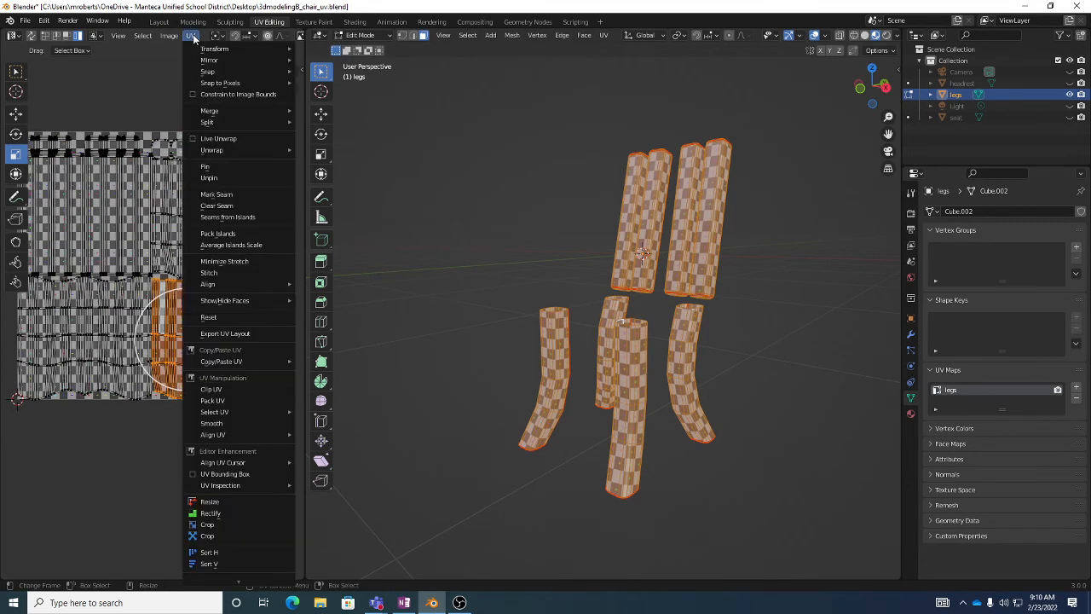
pyautogui.click(213, 234)
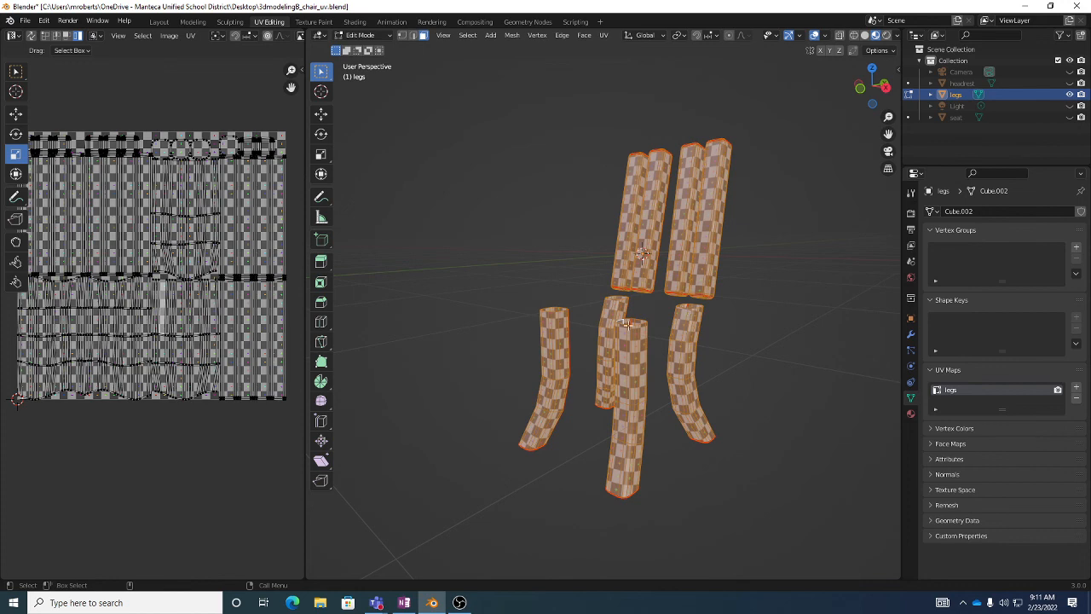
pyautogui.press('Tab')
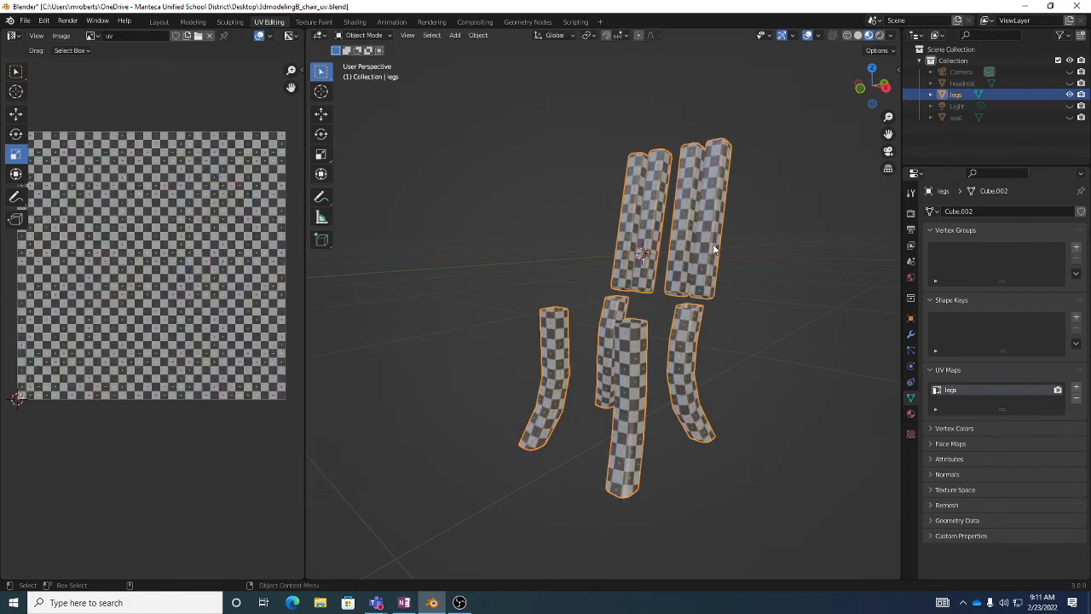
# Unhide the headrest and seat to show the whole chair, and save the file with nothing selected.
pyautogui.click(1070, 83)
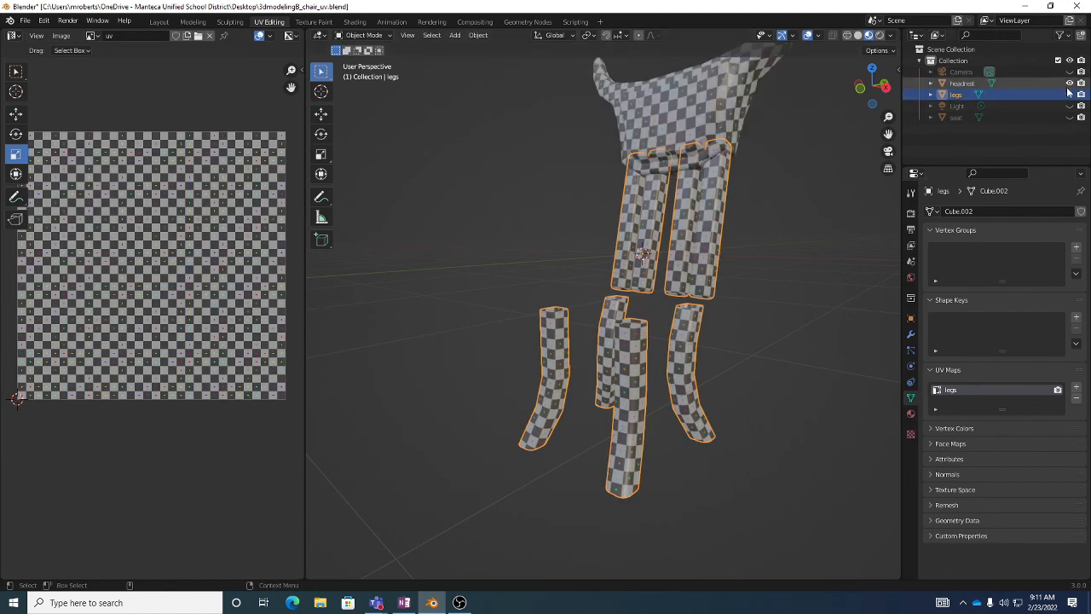
pyautogui.click(1070, 117)
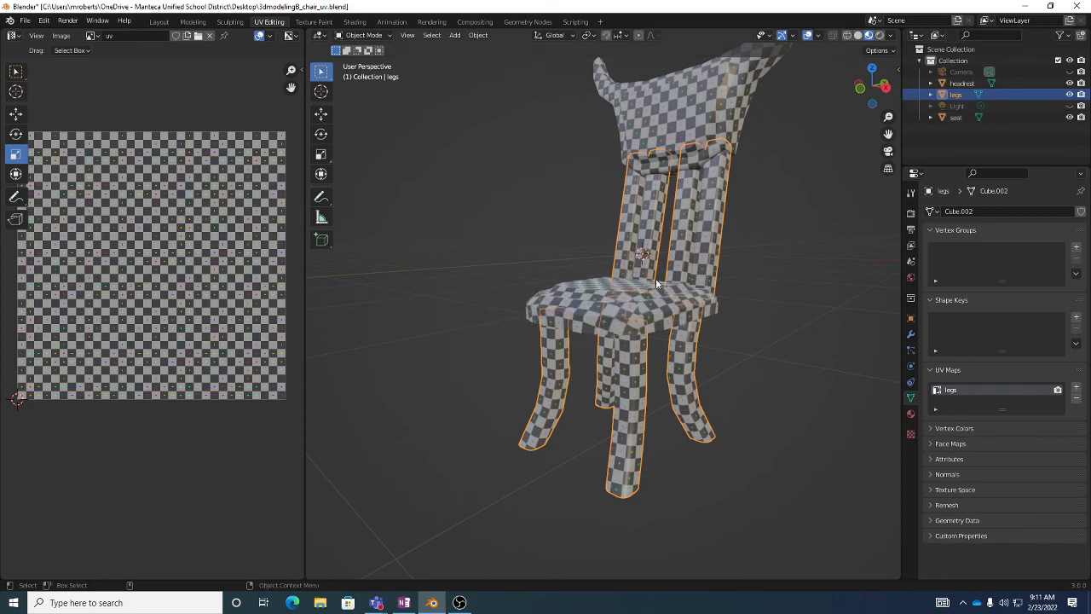
pyautogui.moveTo(656, 278)
pyautogui.mouseDown(button='middle')
pyautogui.moveTo(679, 309)
pyautogui.moveTo(774, 284)
pyautogui.moveTo(675, 282)
pyautogui.mouseUp(button='middle')
pyautogui.click(775, 284)
pyautogui.hotkey('ctrl', 's')
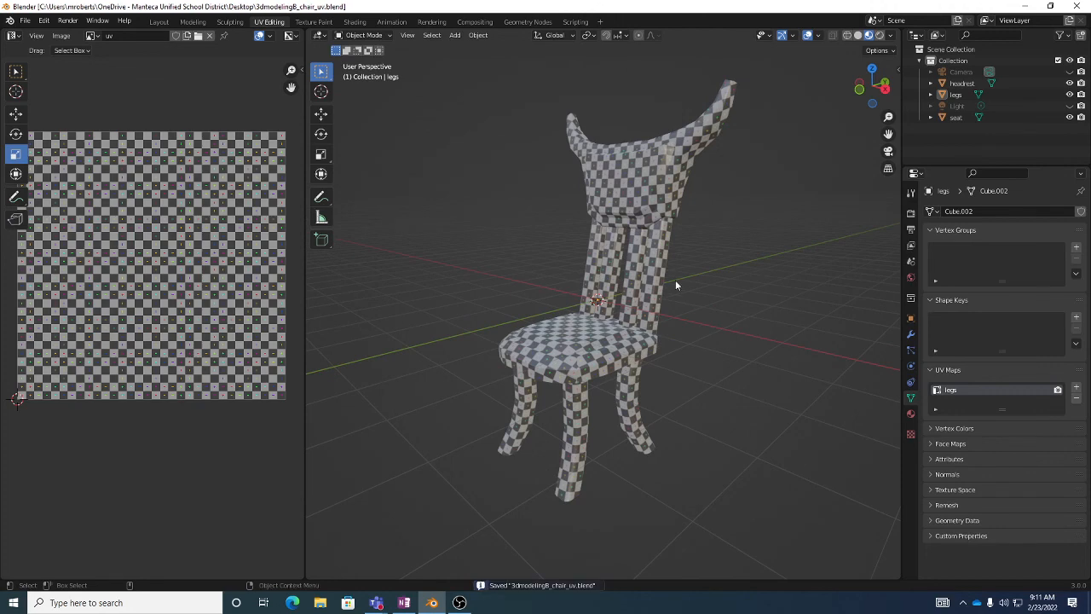